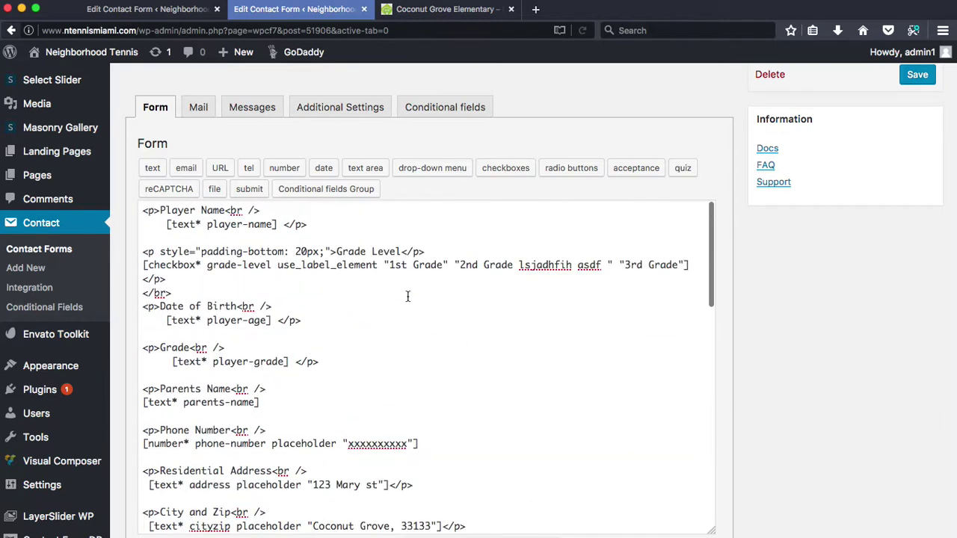
Open the contact form's mail settings and examine the To, From and Subject fields
click(193, 112)
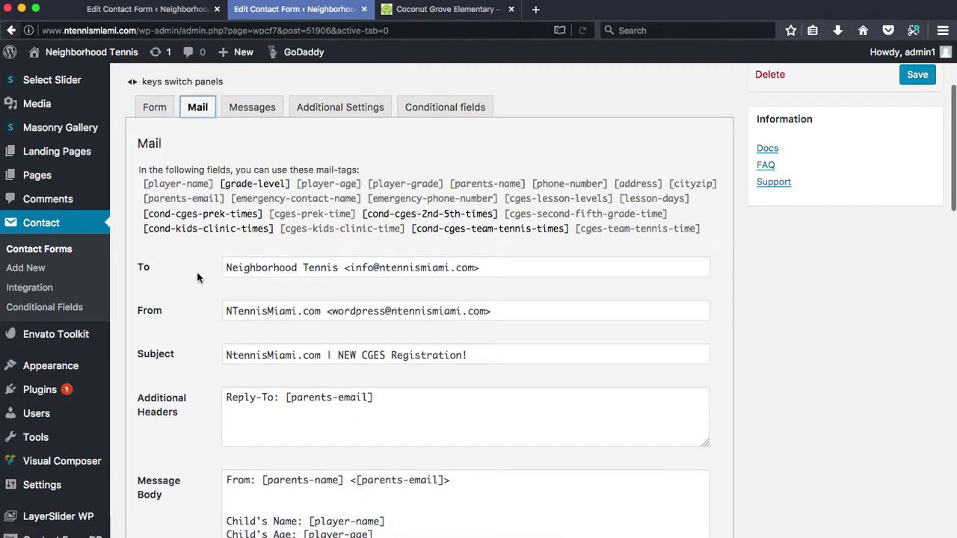
scroll(194, 350, down, 3)
drag(227, 152, 419, 160)
drag(274, 192, 449, 198)
drag(391, 239, 420, 239)
click(452, 238)
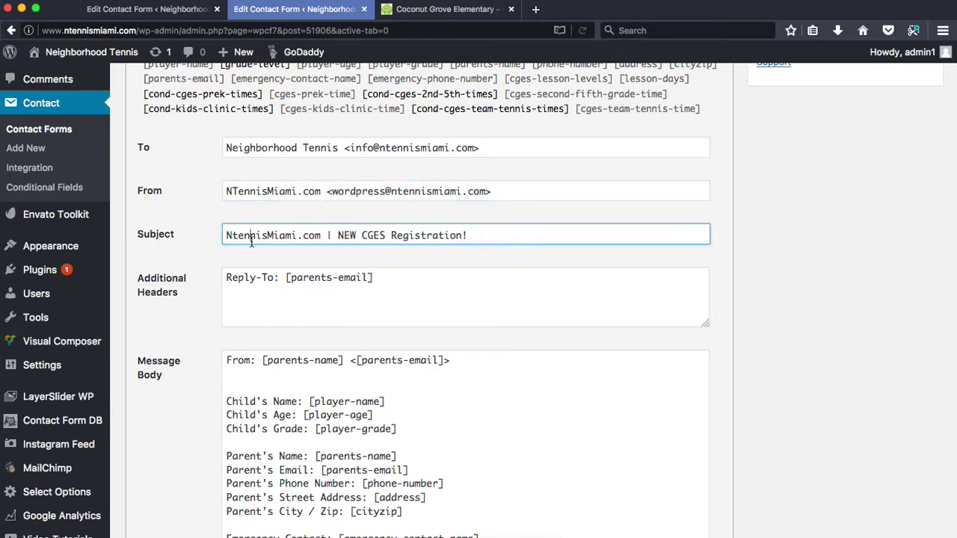
drag(320, 232, 192, 238)
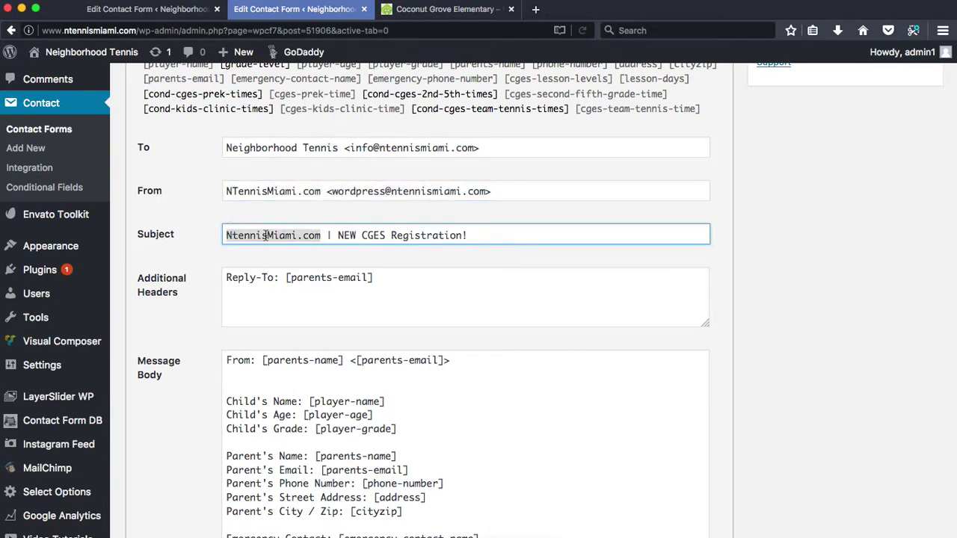
click(358, 235)
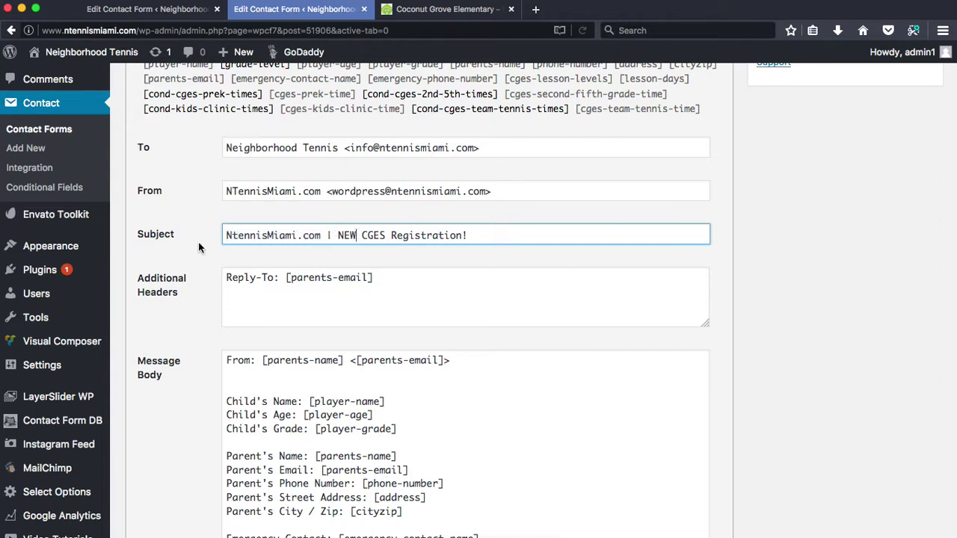
mouse_move(339, 235)
mouse_down()
mouse_move(487, 235)
mouse_move(337, 236)
mouse_up()
click(496, 237)
click(355, 235)
scroll(182, 265, up, 1)
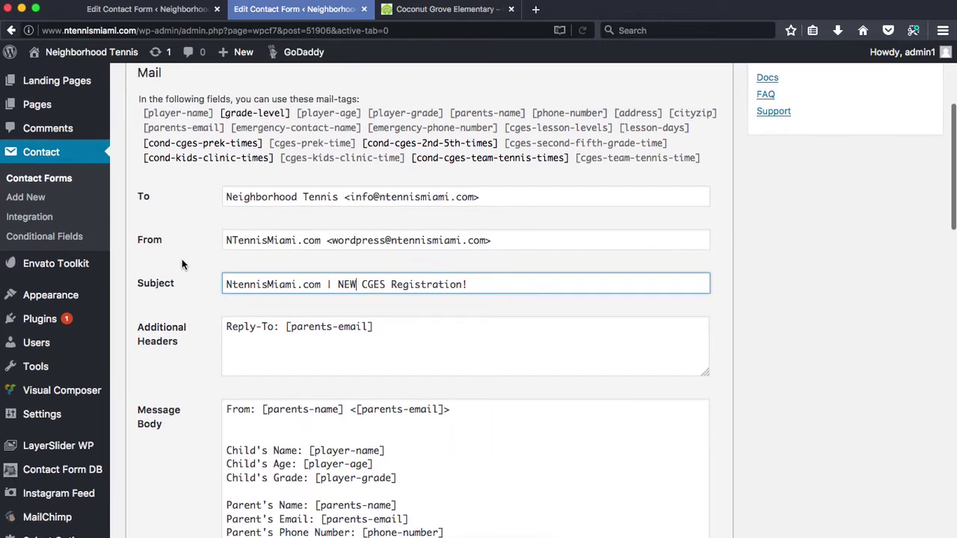
Examine the Additional Headers field and its Reply-To line with the [parents-email] mail-tag
click(185, 399)
scroll(186, 399, down, 3)
drag(138, 229, 407, 232)
click(210, 255)
click(419, 234)
click(410, 232)
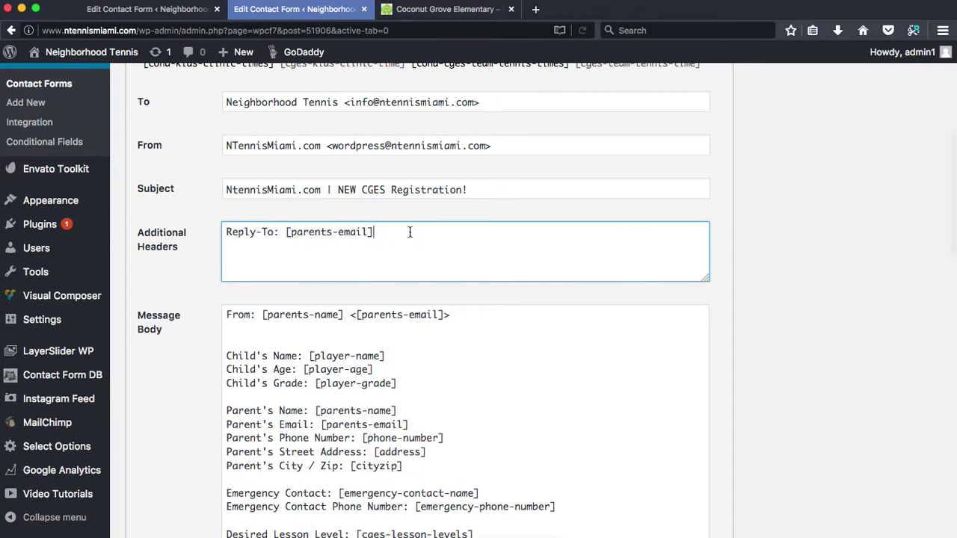
scroll(302, 233, up, 2)
drag(288, 277, 408, 276)
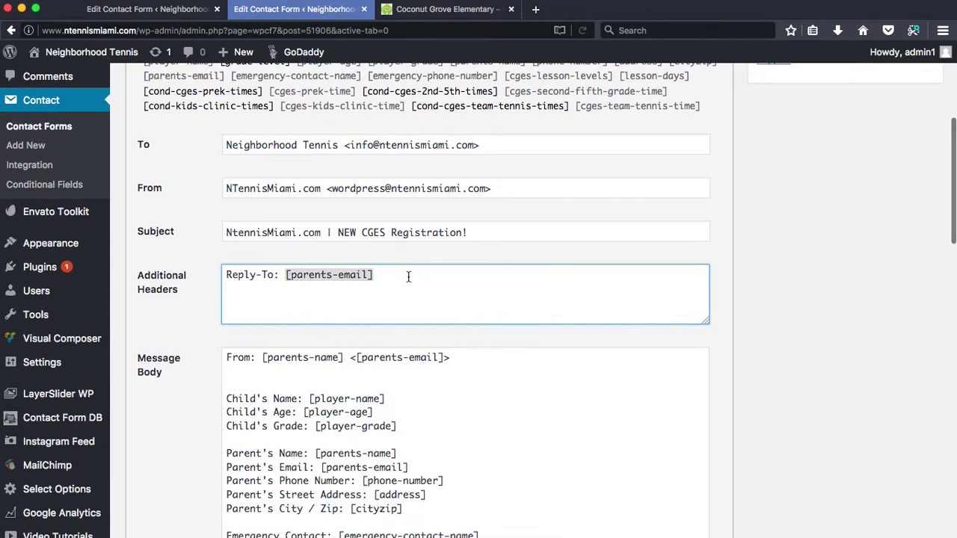
Review the overall mail template layout from the To field down to the Message Body
click(177, 144)
scroll(185, 201, down, 2)
scroll(198, 258, down, 3)
scroll(203, 117, up, 3)
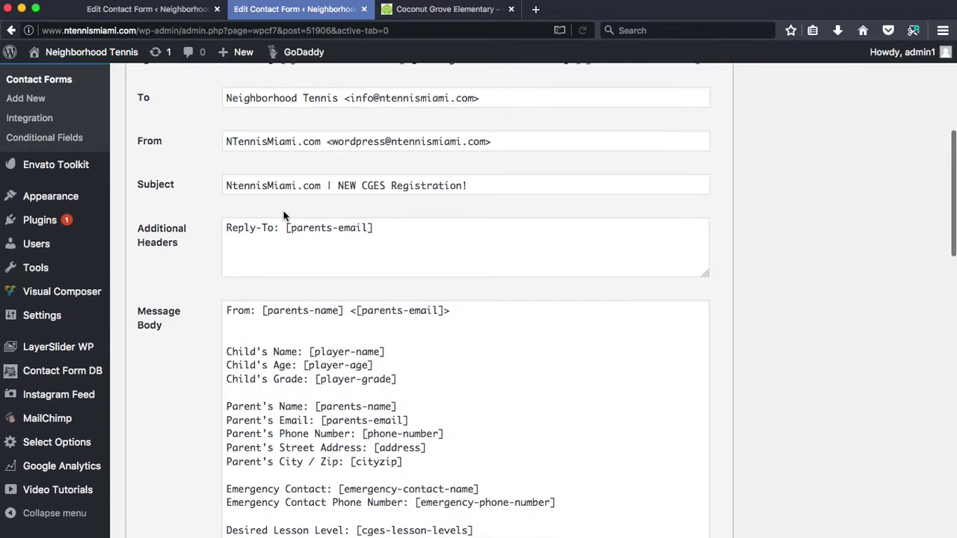
scroll(201, 300, down, 4)
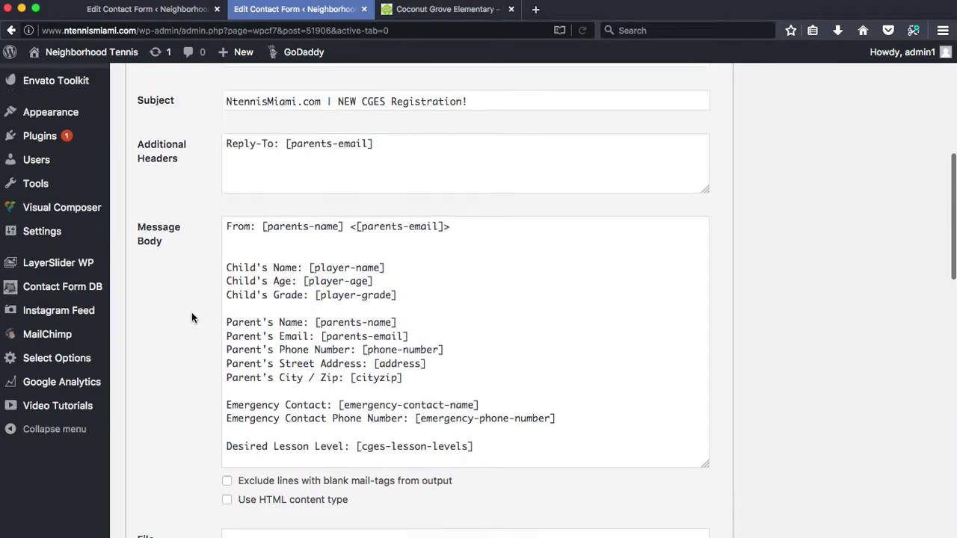
scroll(192, 318, up, 8)
scroll(137, 154, down, 2)
click(162, 166)
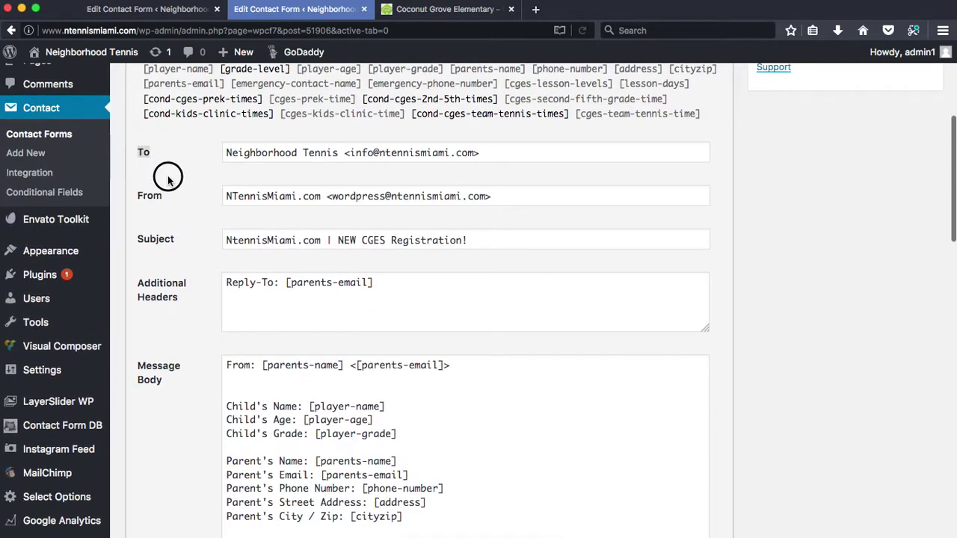
click(192, 241)
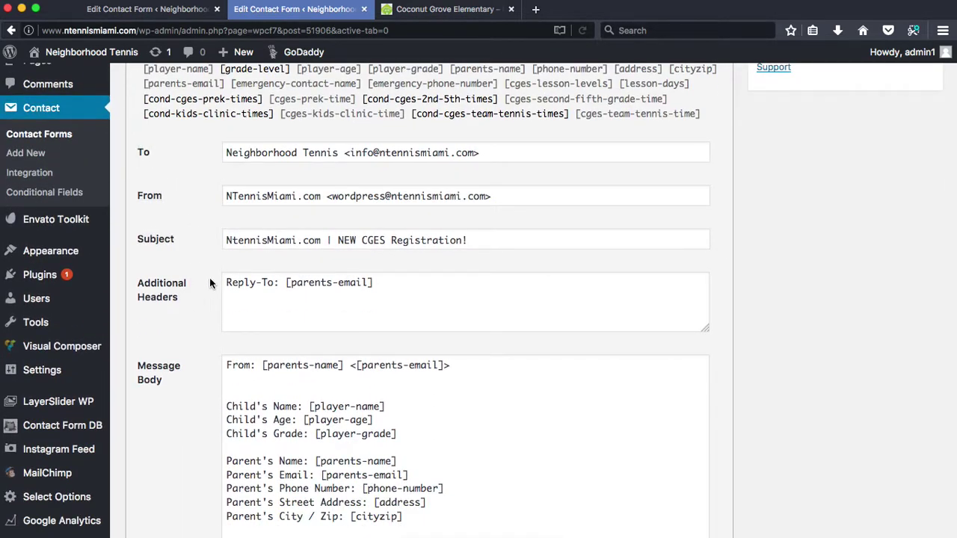
scroll(213, 447, down, 4)
scroll(160, 292, up, 2)
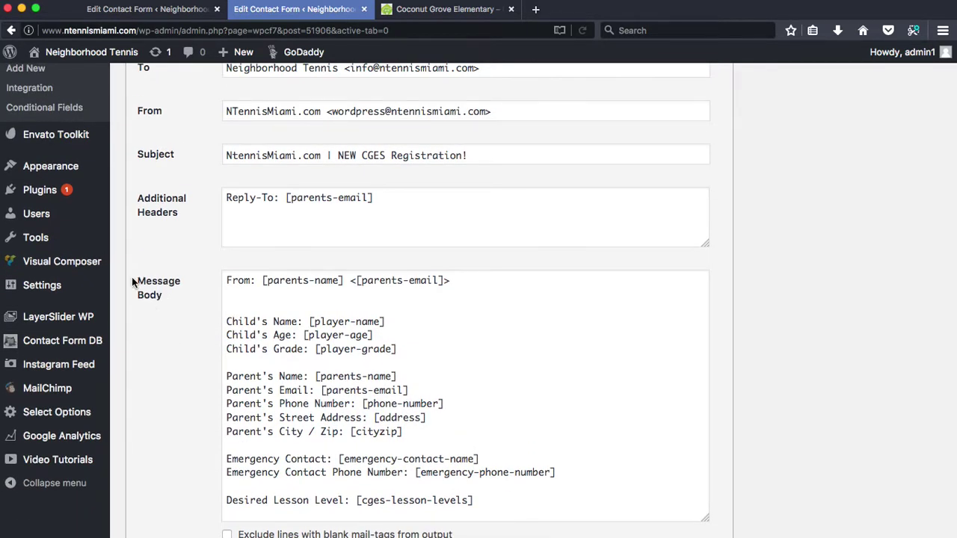
Examine the Message Body's From line and its [parents-name] mail-tag
click(184, 289)
click(279, 290)
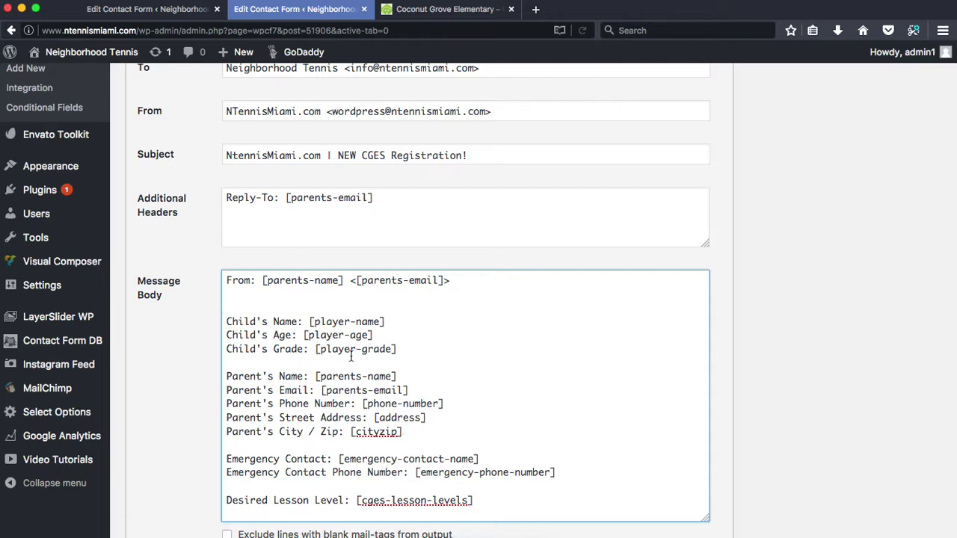
click(198, 308)
click(293, 286)
click(228, 281)
drag(228, 280, 348, 280)
click(262, 280)
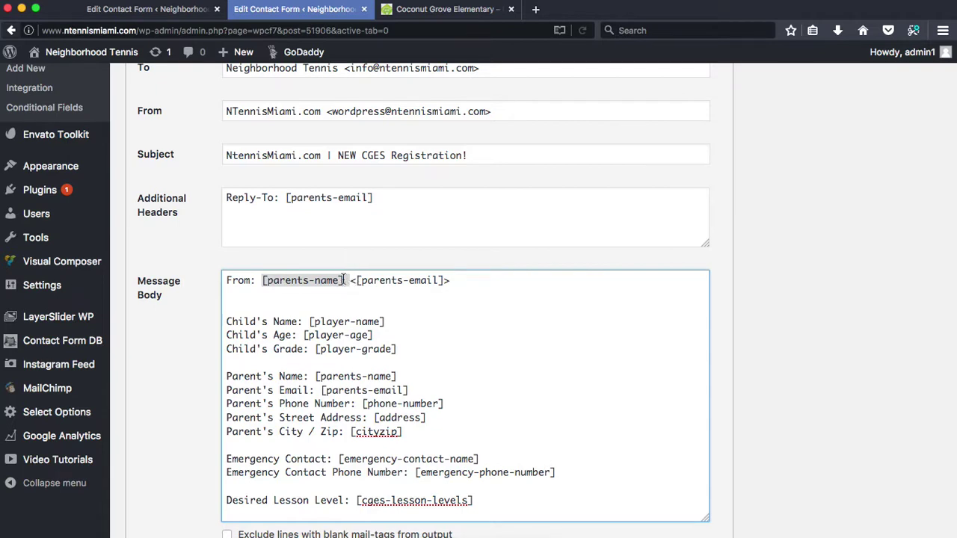
click(343, 280)
Return to the form template and examine the player-name field in its text tag
scroll(202, 301, up, 5)
scroll(202, 302, up, 1)
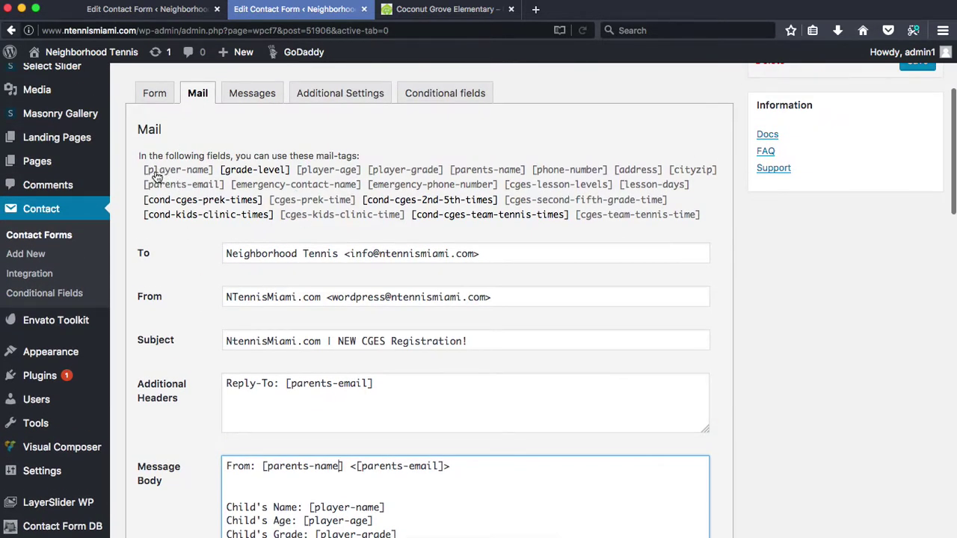
click(157, 103)
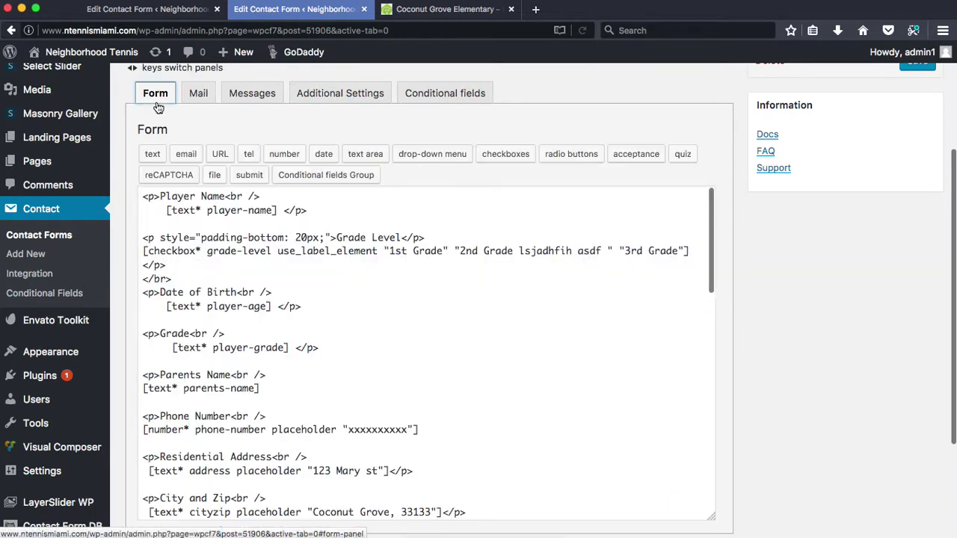
scroll(277, 321, up, 5)
drag(207, 380, 274, 379)
click(273, 380)
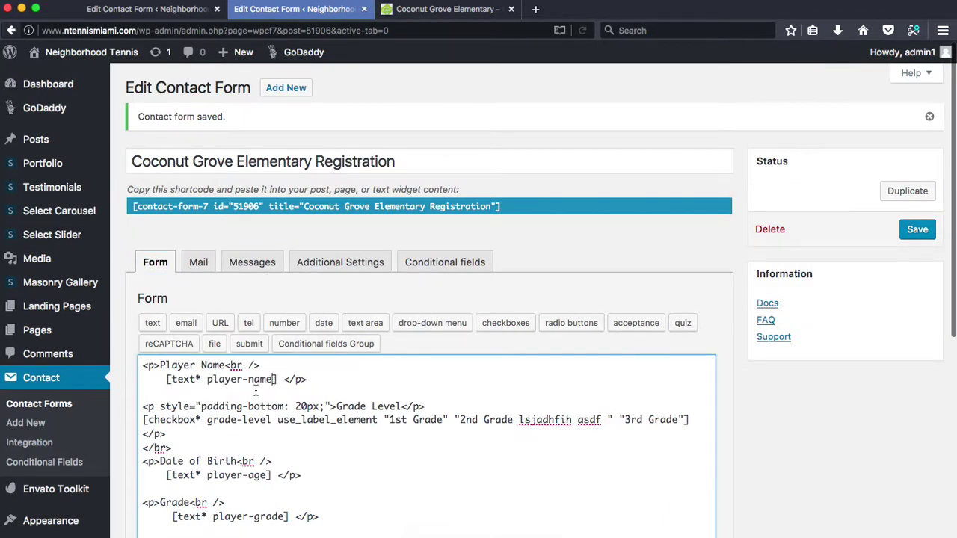
drag(207, 379, 275, 379)
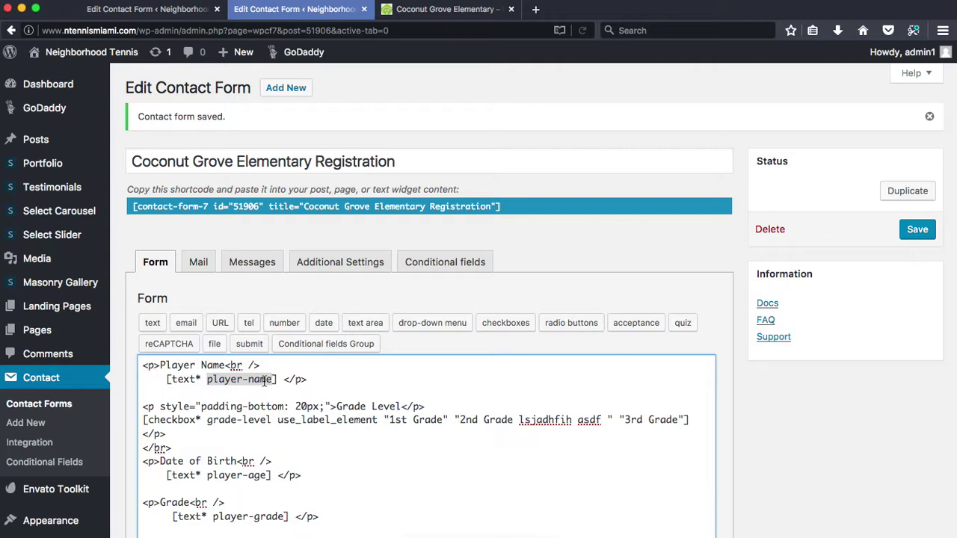
Copy the [parents-email] mail-tag from the mail-tag list and paste it after the Reply-To tag in Additional Headers
click(200, 265)
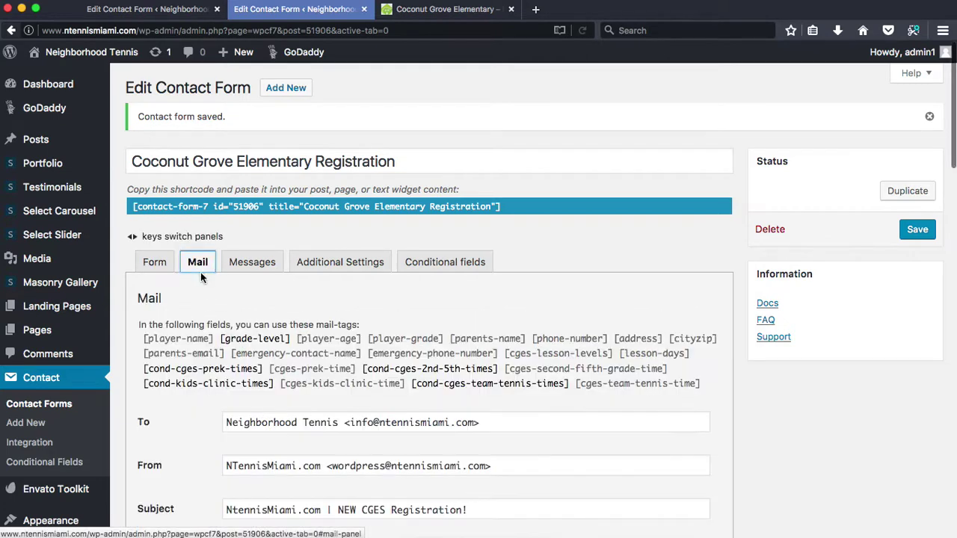
scroll(141, 220, down, 5)
click(262, 206)
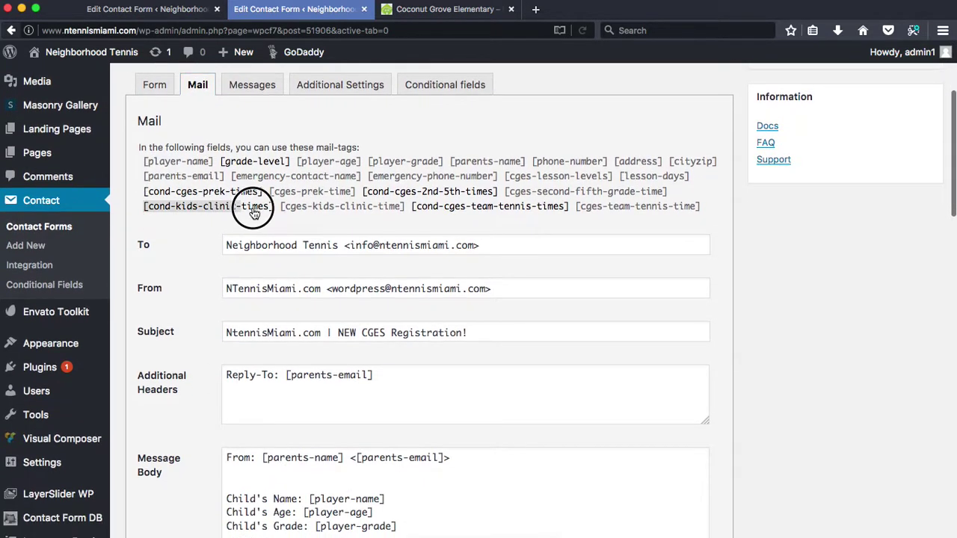
click(283, 213)
drag(142, 176, 224, 176)
key(super+c)
click(309, 391)
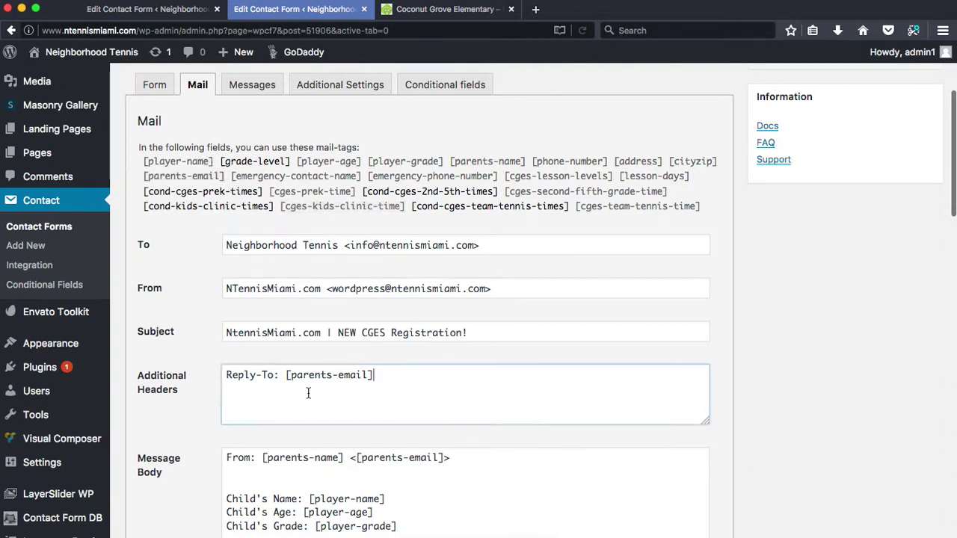
key(super+v)
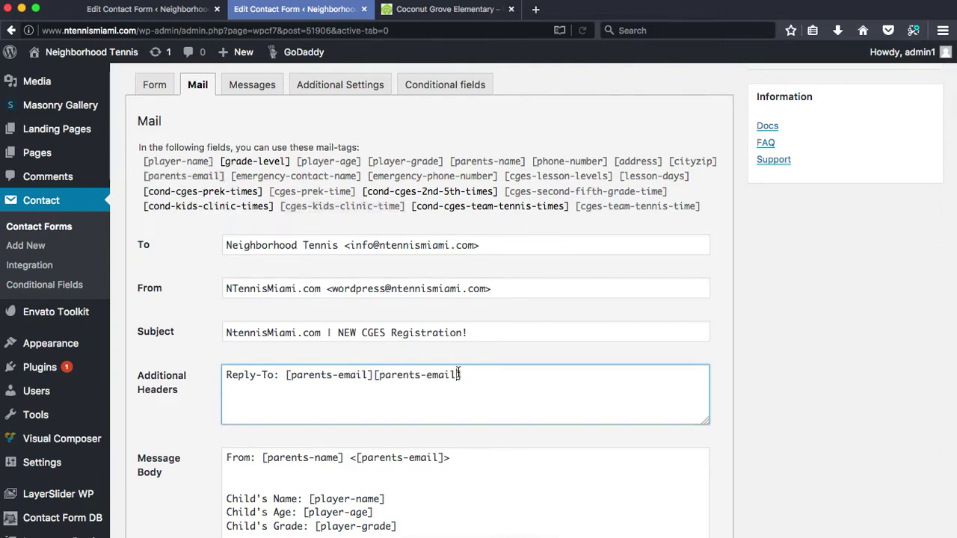
Insert a space after the opening bracket of the second [parents-email] tag in Additional Headers, and remove it again
click(379, 375)
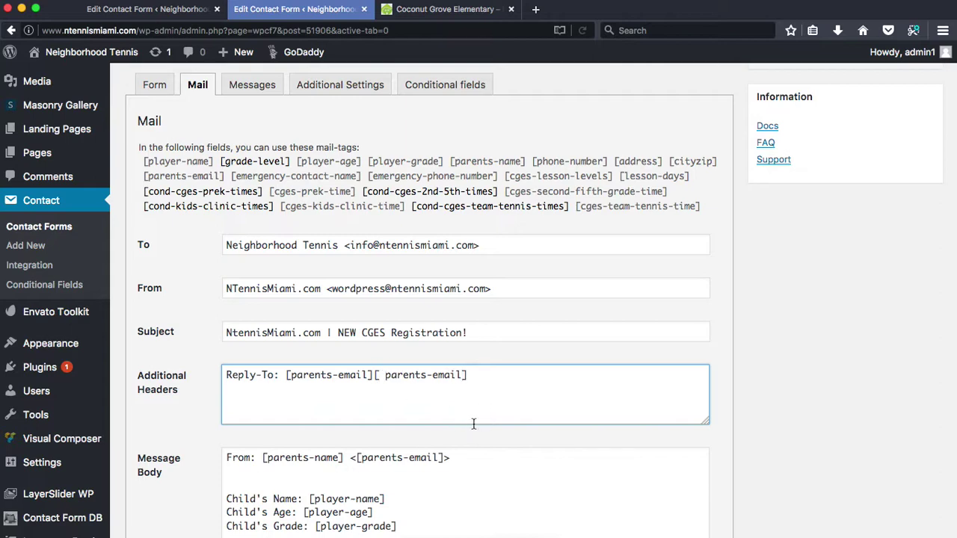
drag(376, 376, 480, 383)
click(481, 391)
scroll(481, 392, down, 3)
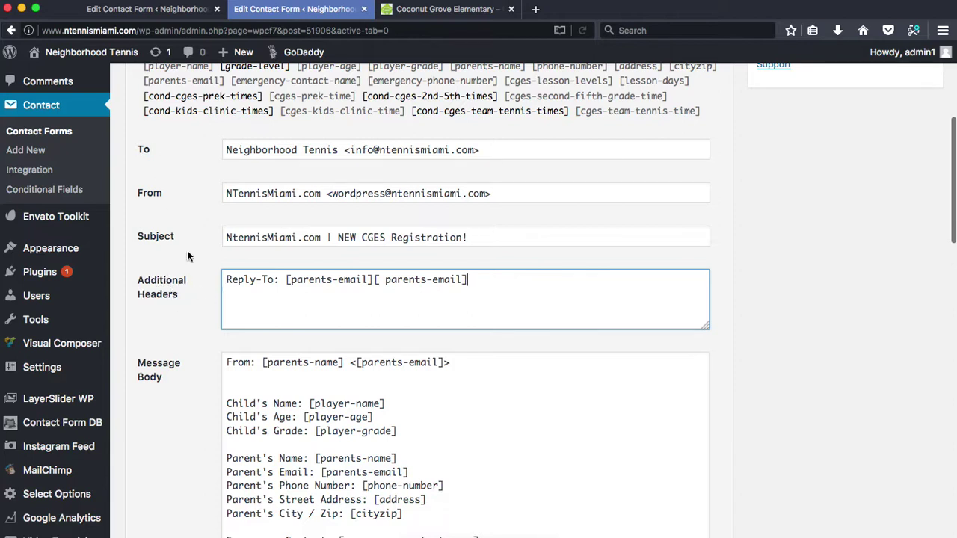
click(385, 280)
key(BackSpace)
Move the second [parents-email] tag from Additional Headers to the line above Child's Name in the Message Body
drag(375, 279, 462, 280)
key(ctrl+c)
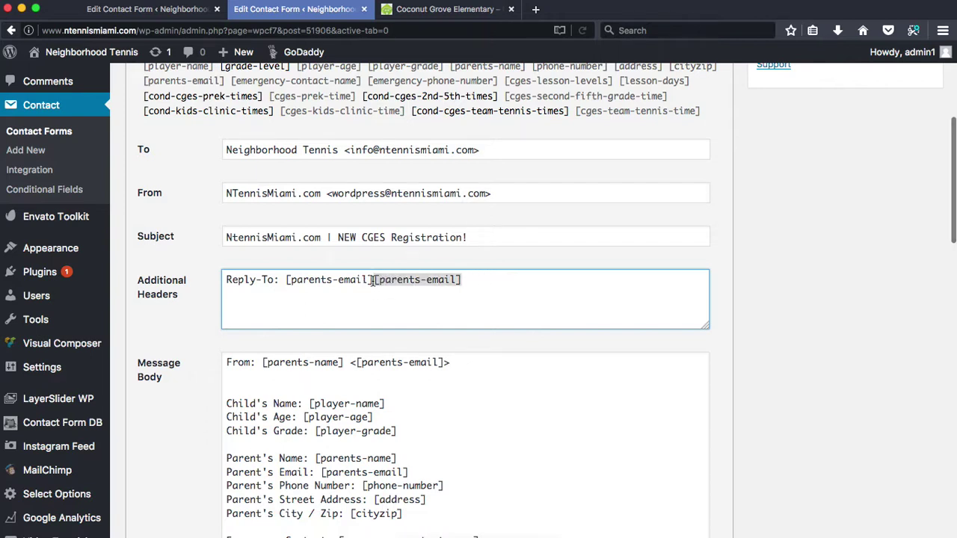
key(BackSpace)
click(323, 405)
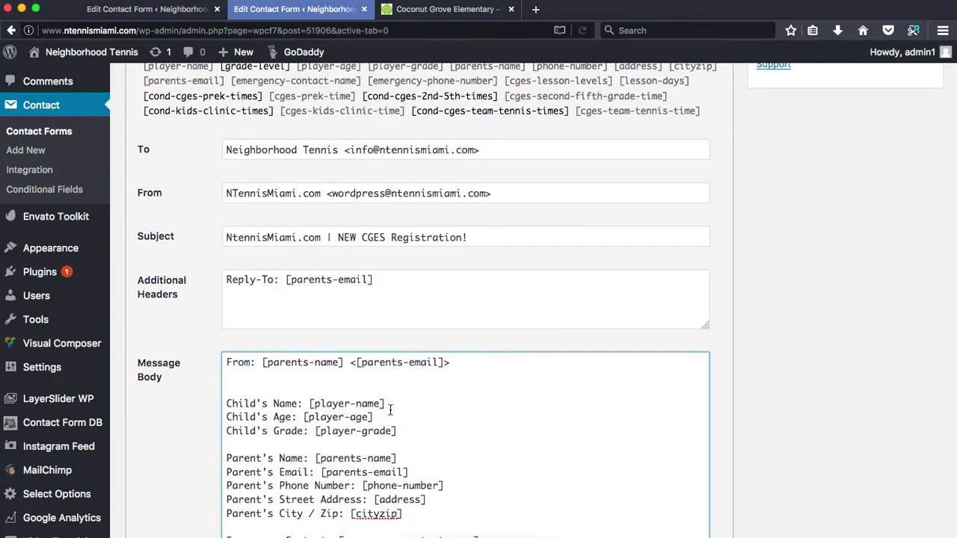
click(335, 384)
key(ctrl+v)
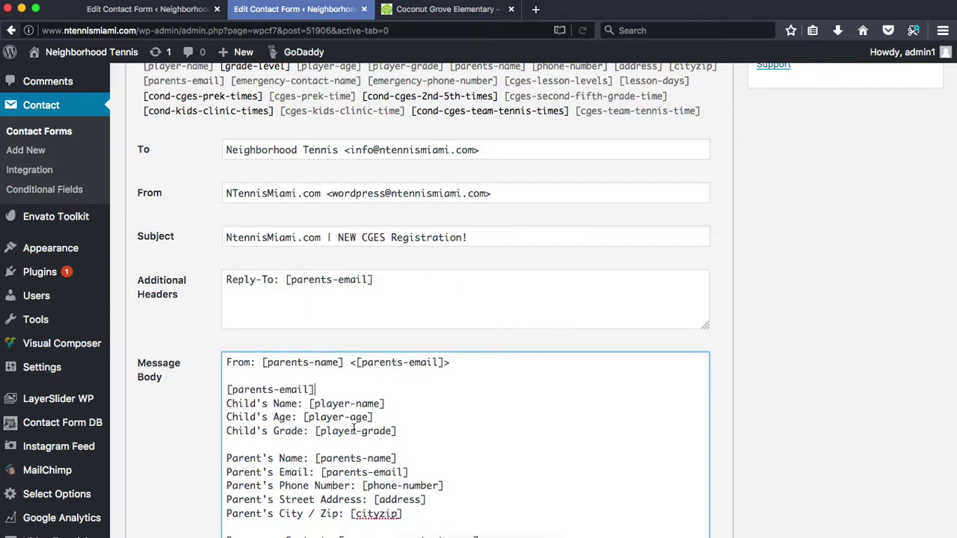
scroll(324, 439, down, 2)
scroll(323, 439, up, 2)
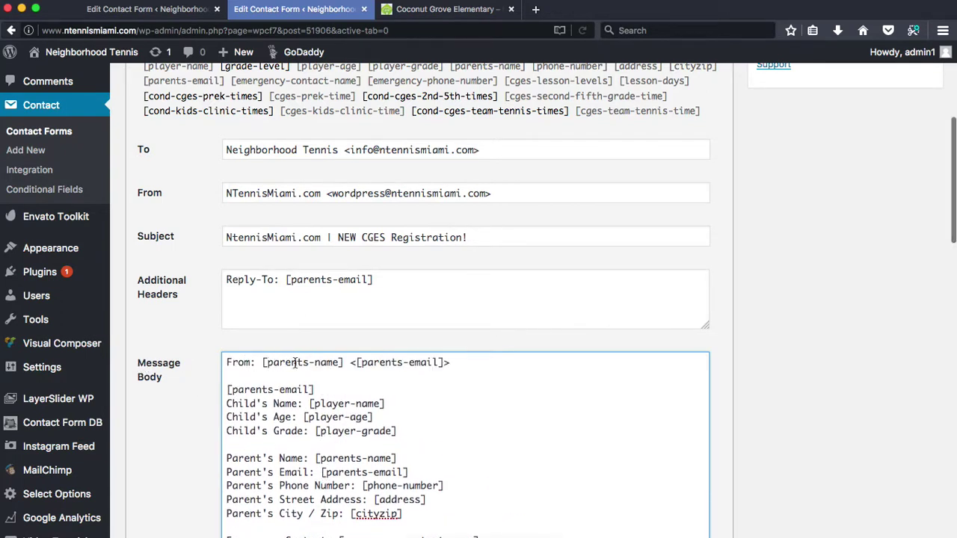
Open Gmail at gmail.com in a new browser tab and open the first "NEW CGES Registration!" message
click(352, 362)
click(382, 362)
click(164, 9)
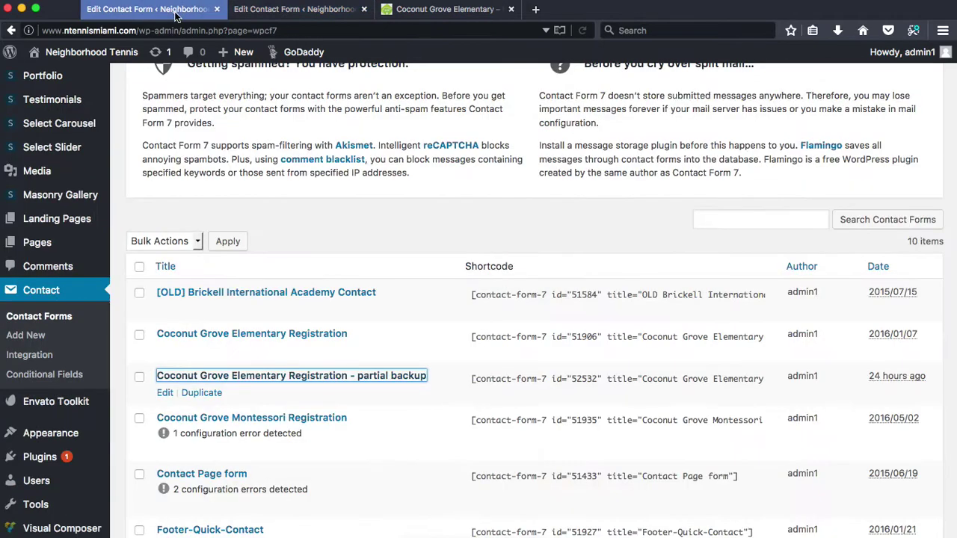
click(316, 9)
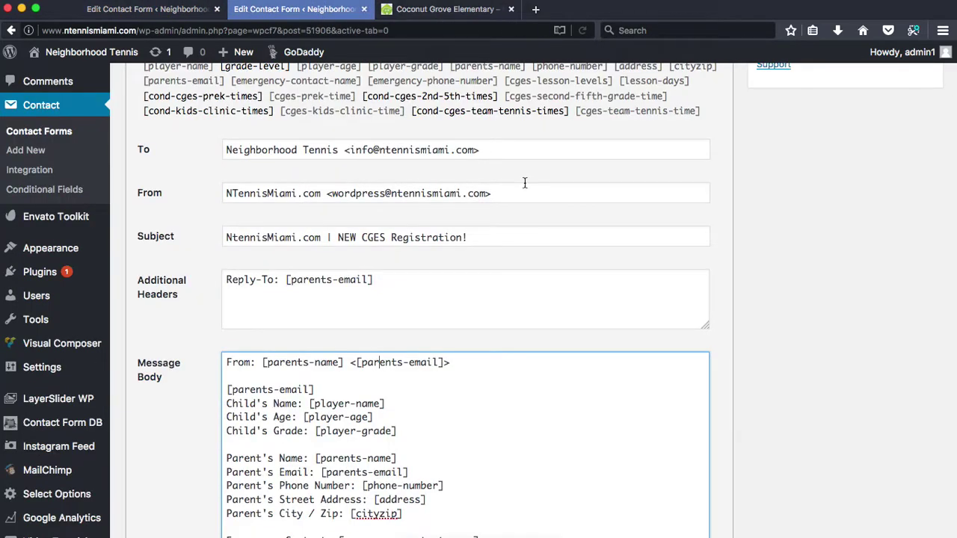
key(super+t)
text(gmail.com/)
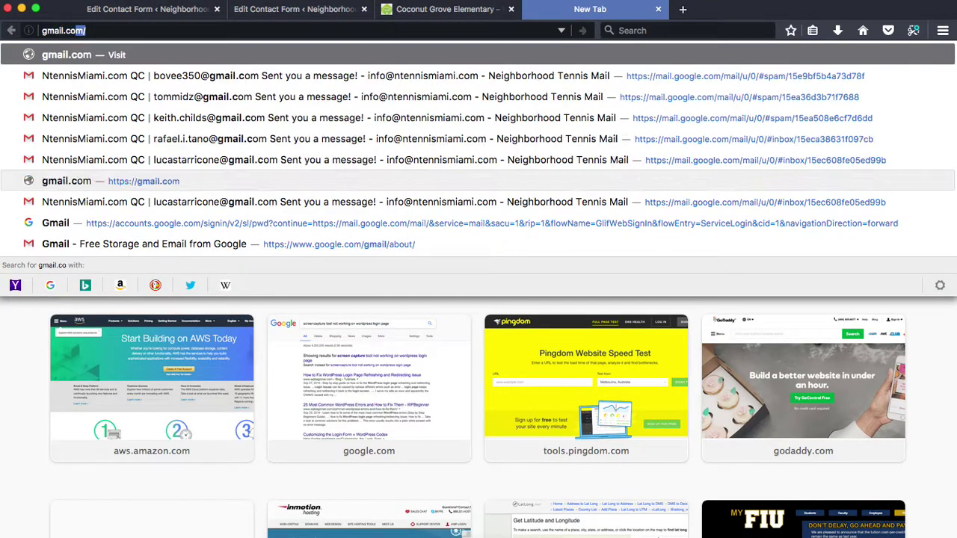
key(Return)
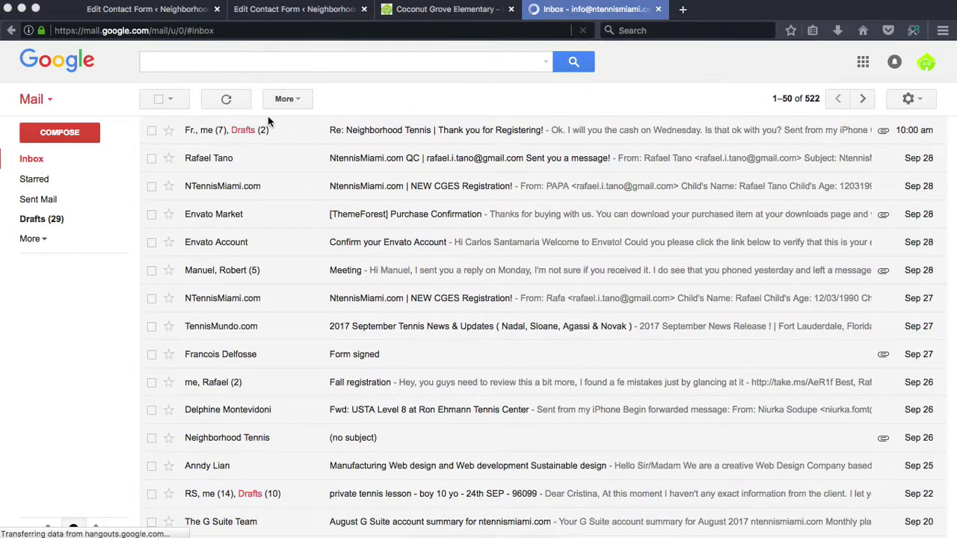
click(421, 186)
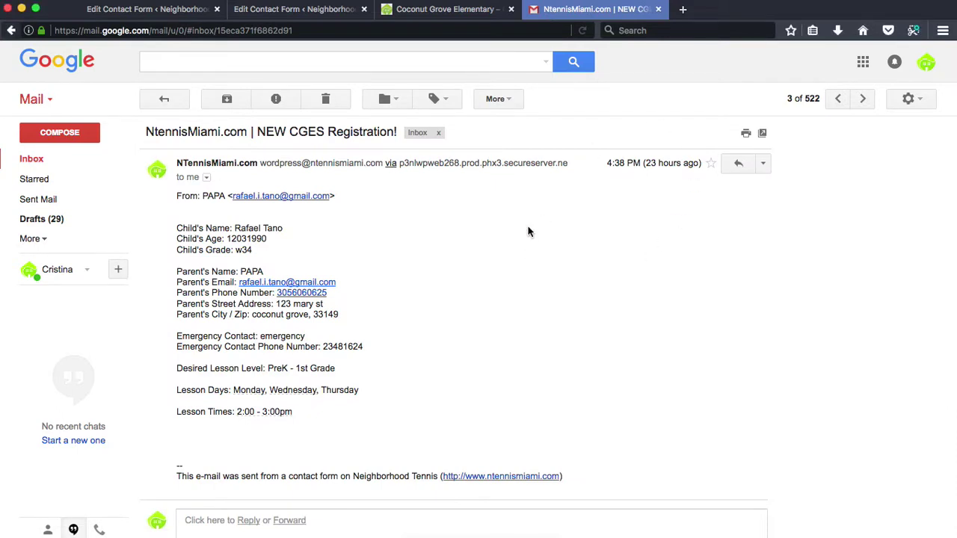
Examine the registration e-mail's received time and its submitted form details
drag(606, 163, 707, 178)
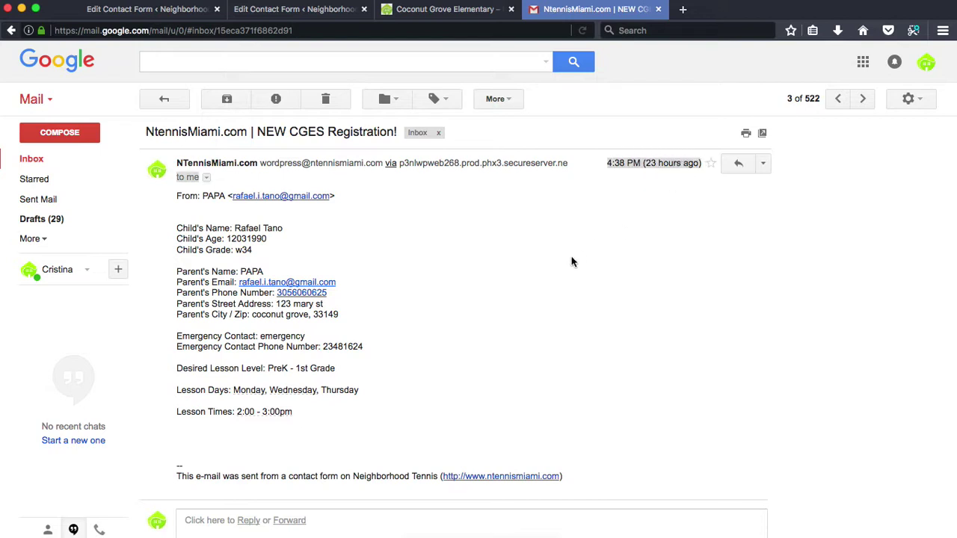
click(580, 257)
drag(606, 163, 592, 285)
click(590, 287)
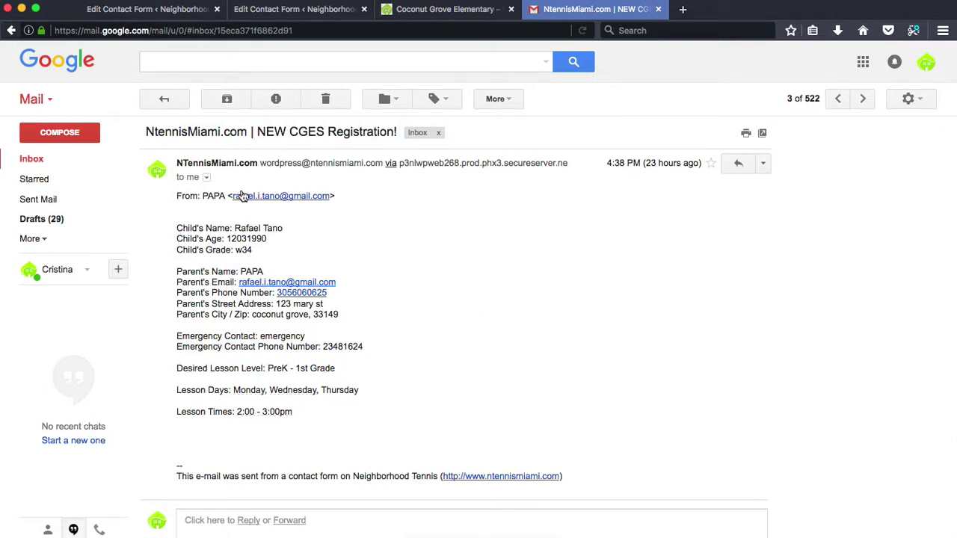
Examine the From line and the Child's Name line in the registration e-mail
double_click(215, 197)
click(211, 221)
drag(168, 228, 310, 229)
click(216, 229)
click(200, 221)
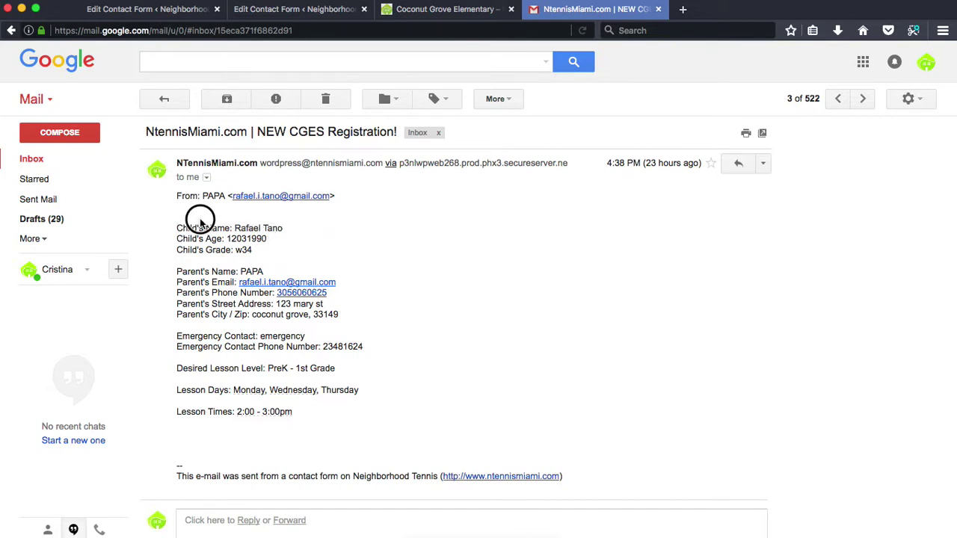
Review the Message Body mail-tags in the contact form and close the browser tab with the Coconut Grove Elementary page
click(423, 10)
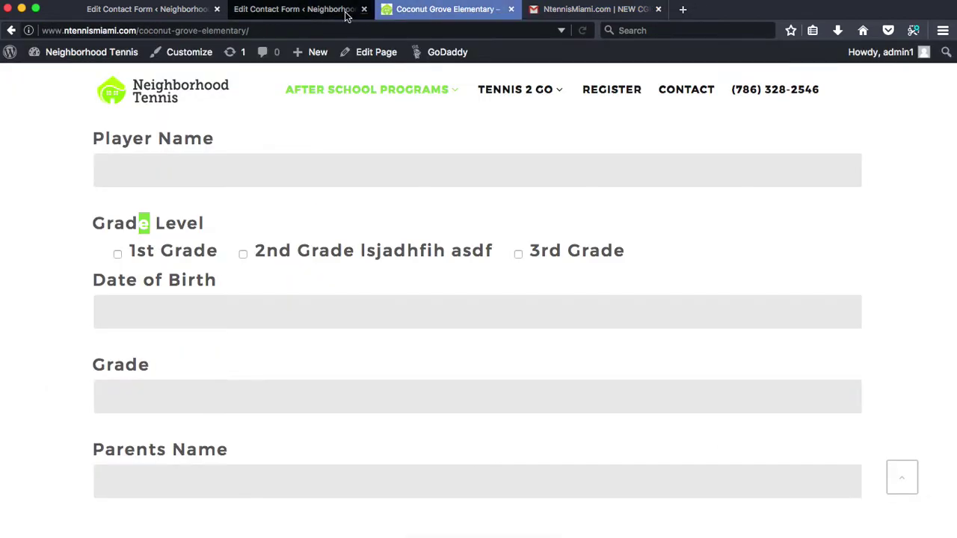
click(358, 13)
scroll(344, 467, down, 1)
scroll(344, 467, up, 1)
scroll(220, 414, down, 3)
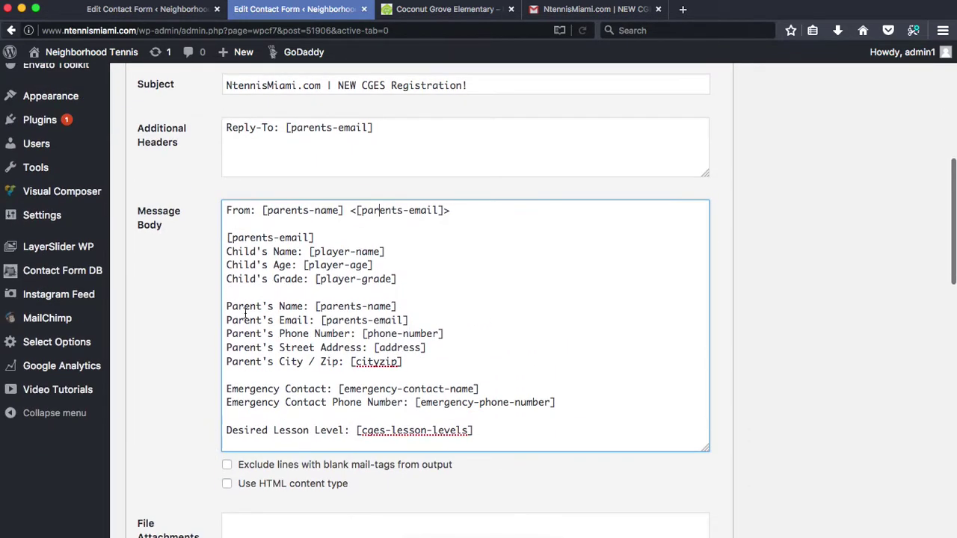
click(451, 12)
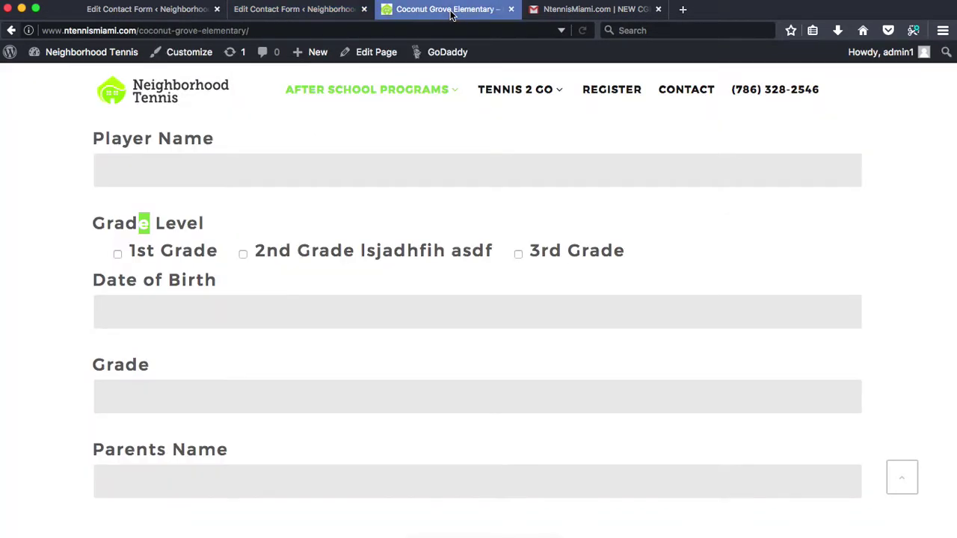
click(511, 9)
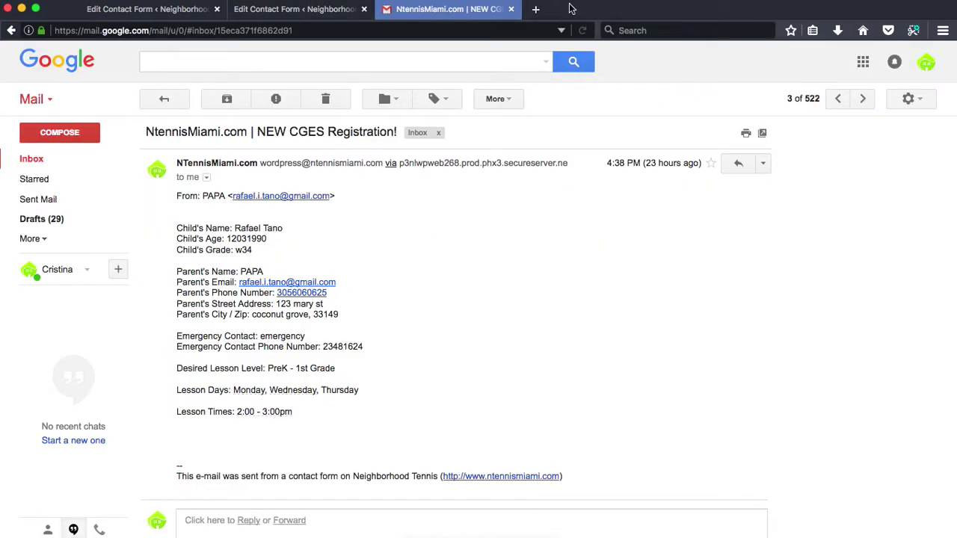
Examine the parent details, emergency contact and desired lesson level in the registration e-mail
drag(177, 269, 381, 320)
click(383, 323)
click(170, 338)
drag(171, 338, 414, 360)
click(345, 361)
drag(175, 368, 358, 371)
click(357, 370)
Examine the Lesson Days and Lesson Times lines in the registration e-mail
drag(177, 385, 377, 389)
click(357, 393)
drag(173, 389, 361, 391)
click(391, 397)
drag(177, 413, 331, 410)
click(329, 412)
drag(176, 394, 229, 390)
click(228, 390)
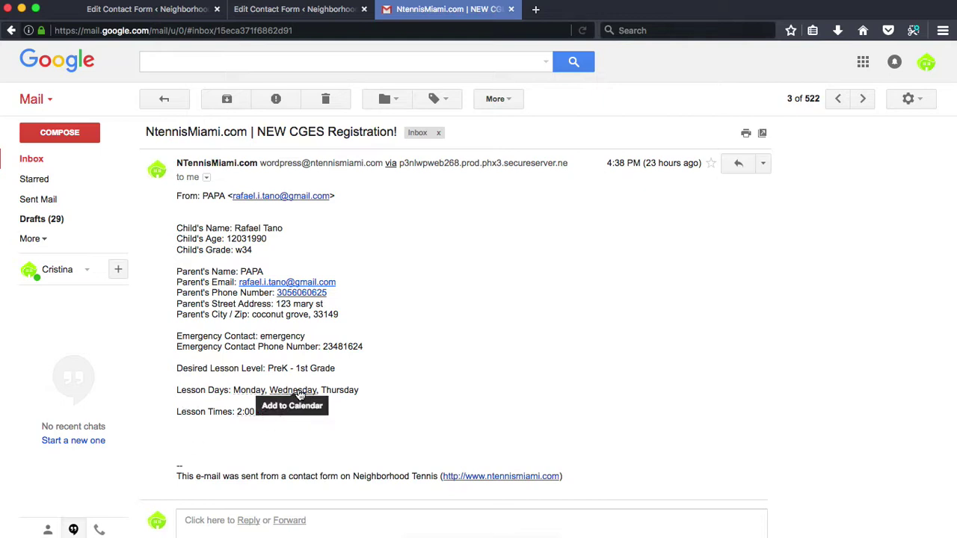
drag(293, 415, 175, 387)
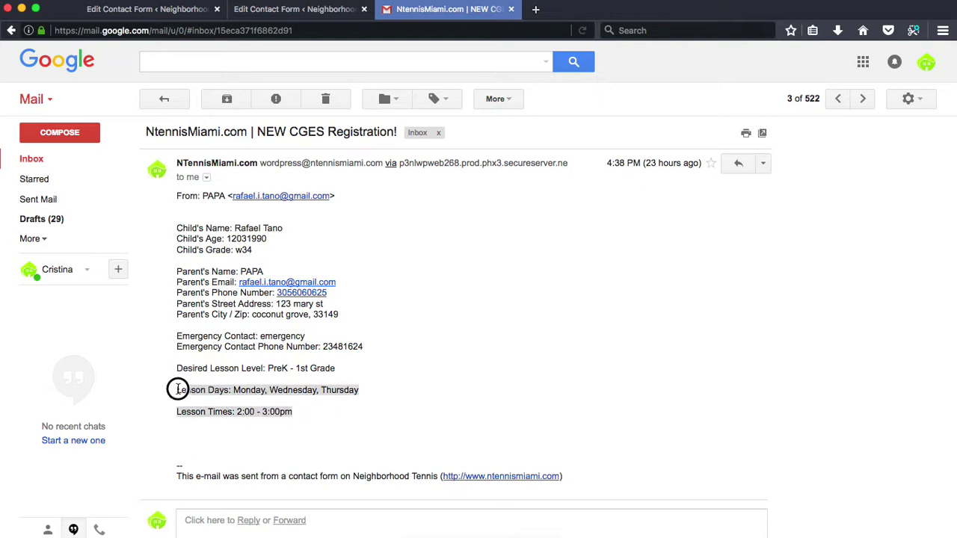
click(589, 374)
drag(435, 407, 345, 413)
click(173, 392)
click(345, 414)
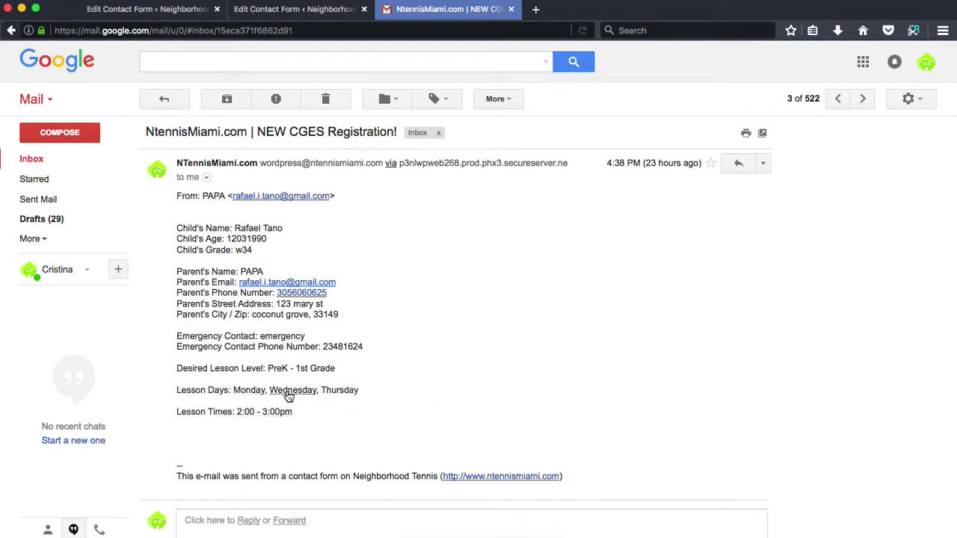
click(241, 419)
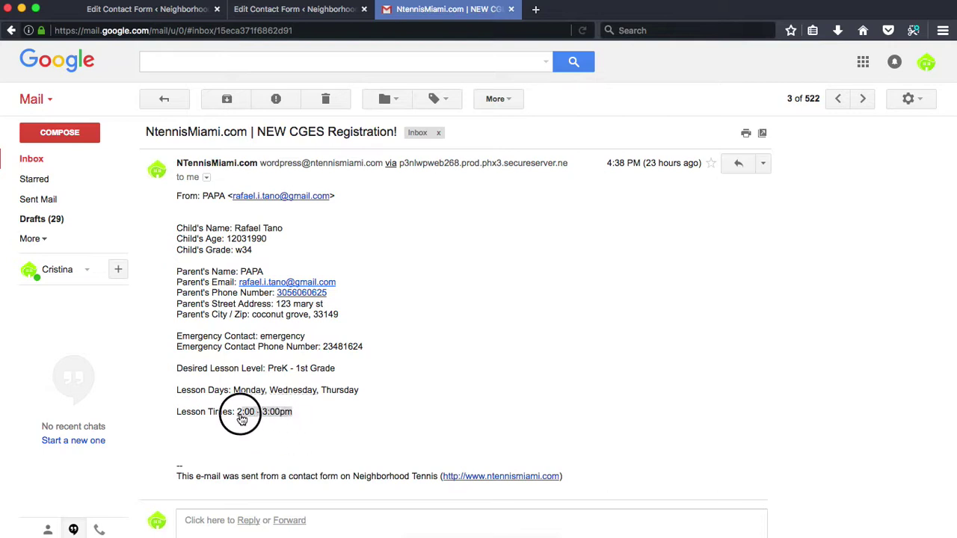
click(241, 418)
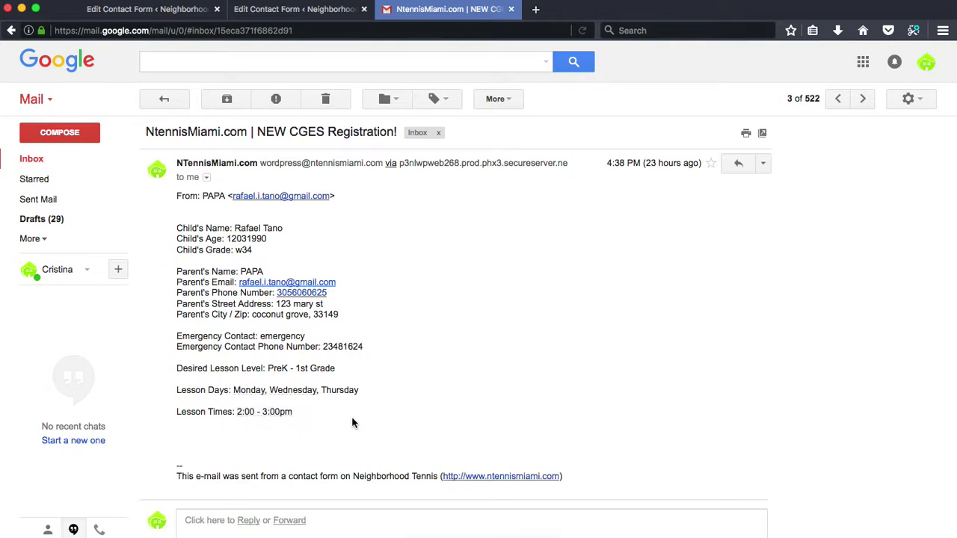
Return to the contact form and examine the Lesson Days and Lesson Times mail-tags and the output options of the Message Body
click(276, 10)
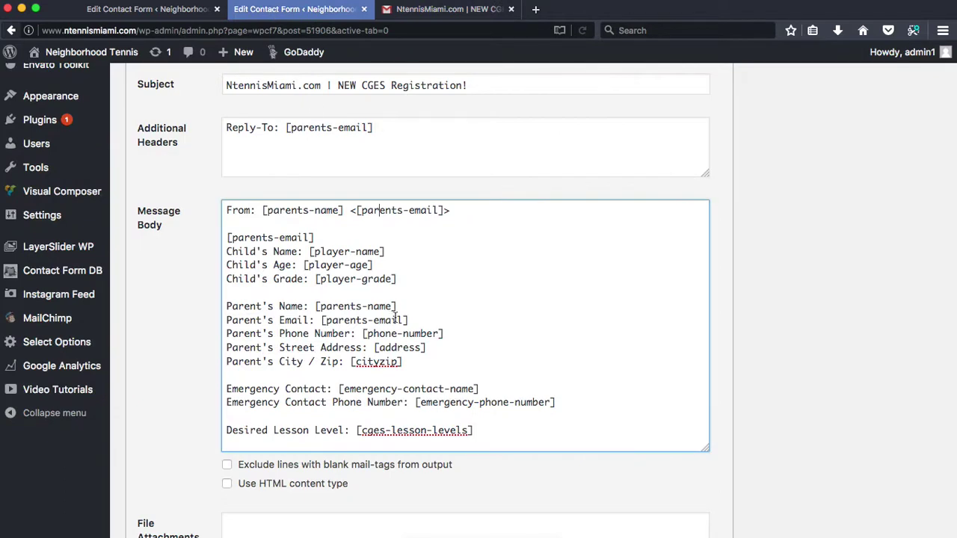
scroll(320, 283, down, 1)
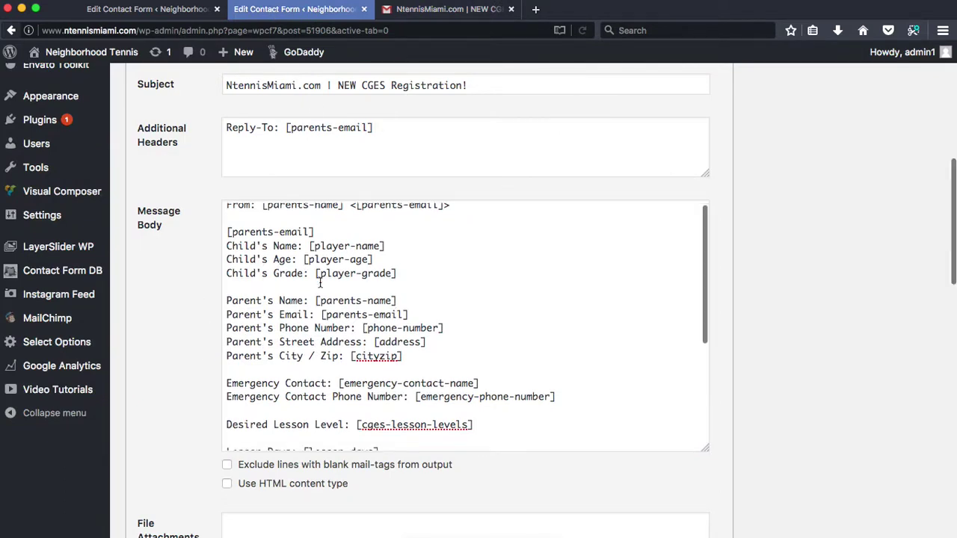
scroll(331, 344, down, 5)
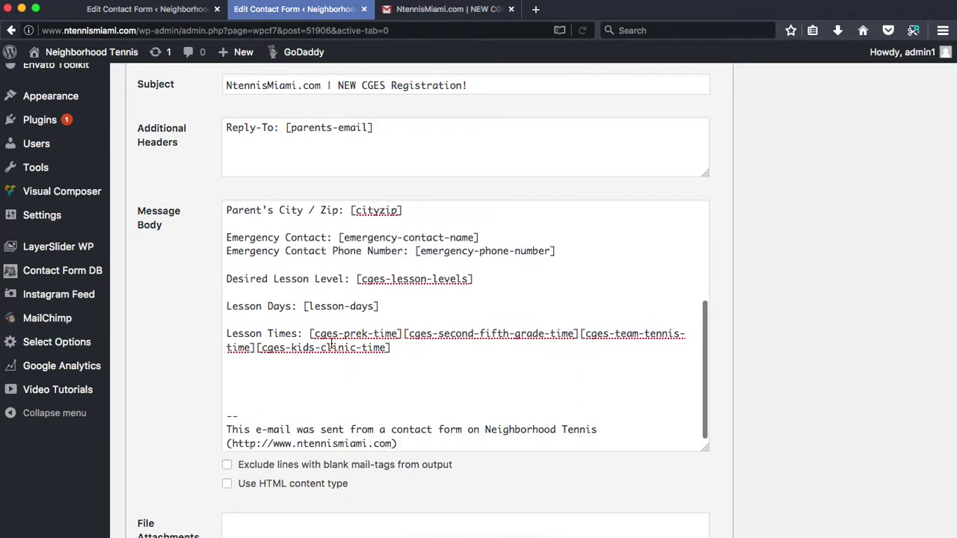
scroll(155, 443, down, 1)
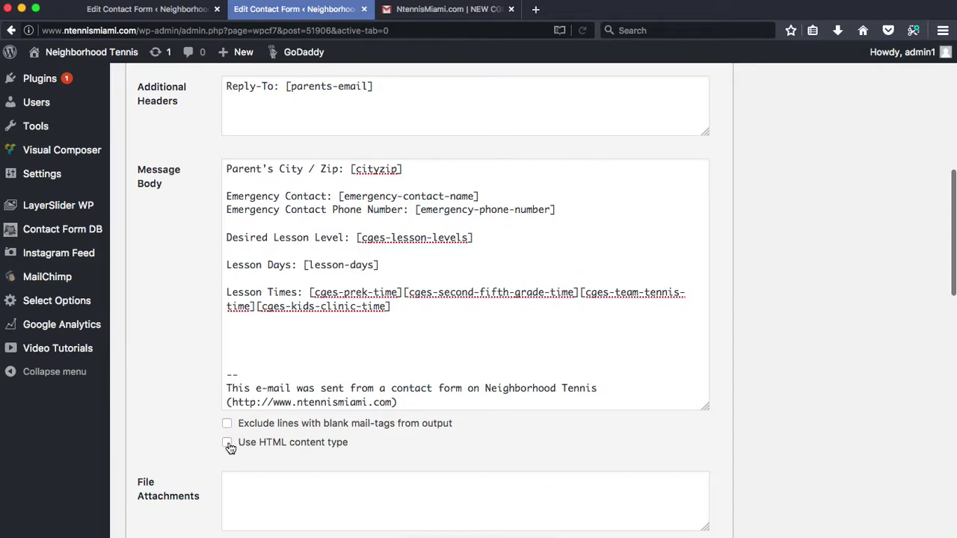
scroll(206, 317, up, 1)
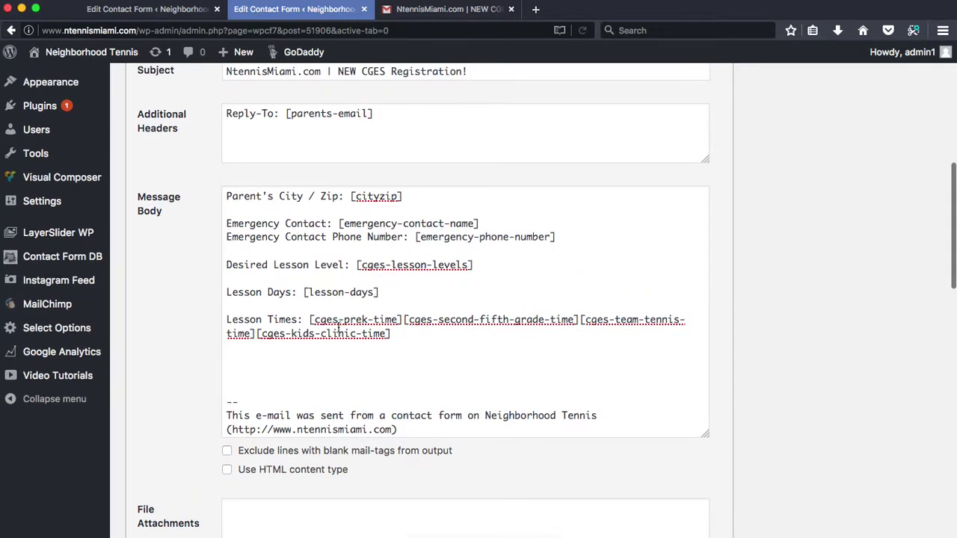
Go back to the registration e-mail and review the whole block of submitted details from Child's Name to Lesson Times
click(449, 9)
click(268, 393)
drag(267, 393, 187, 207)
click(187, 208)
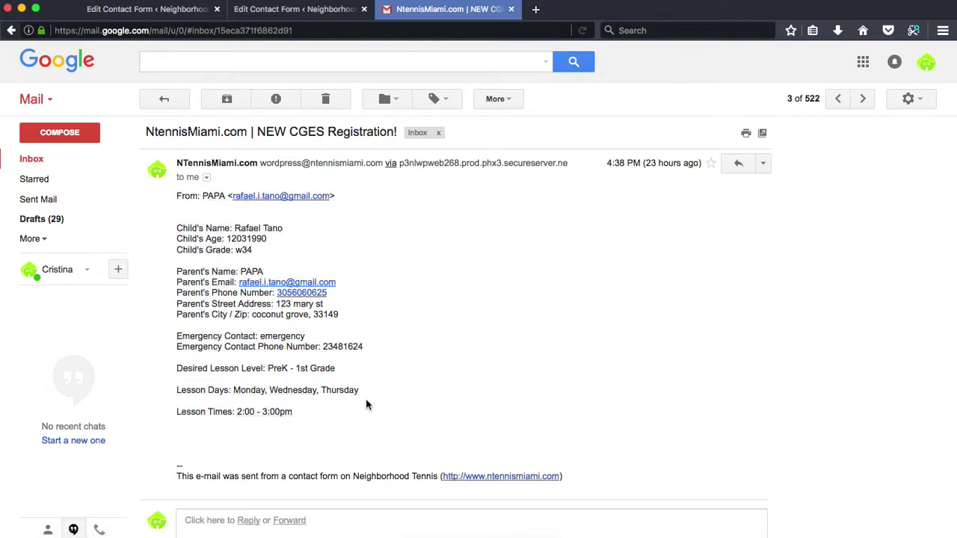
drag(314, 419, 189, 240)
right_click(189, 239)
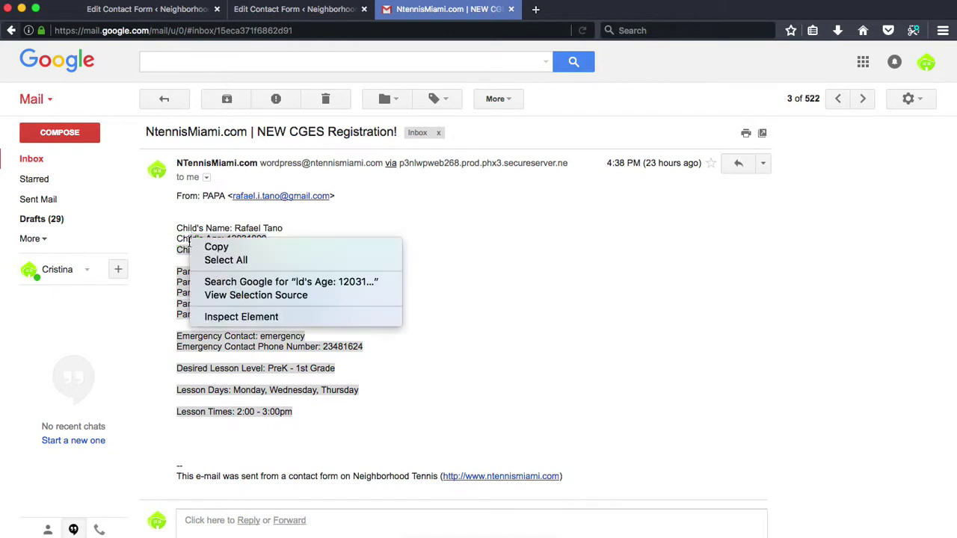
click(572, 320)
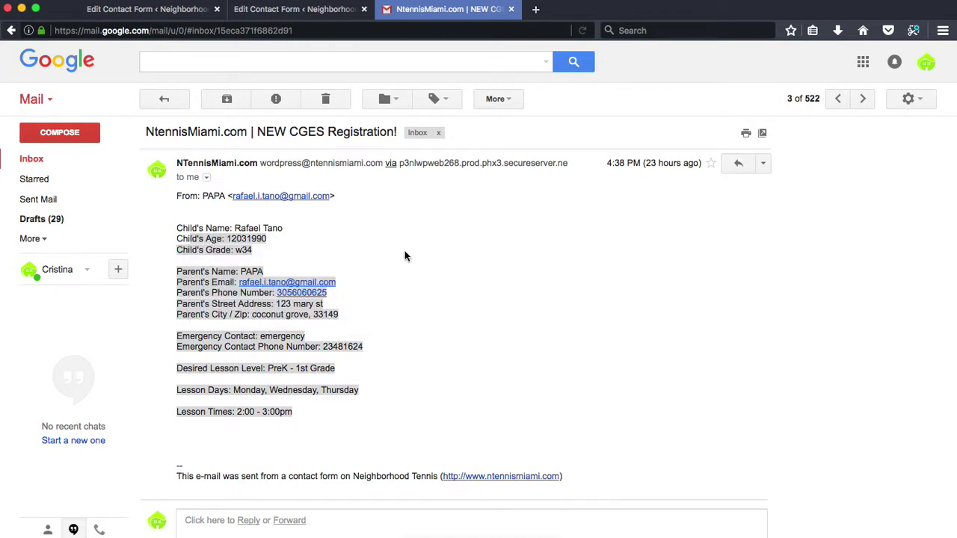
click(308, 442)
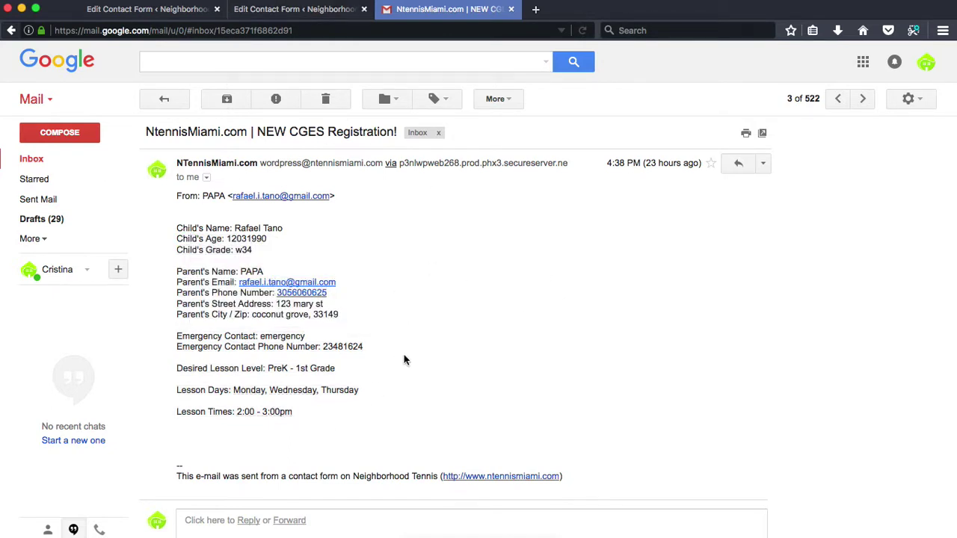
drag(306, 426, 345, 412)
click(175, 210)
click(345, 413)
drag(310, 418, 181, 217)
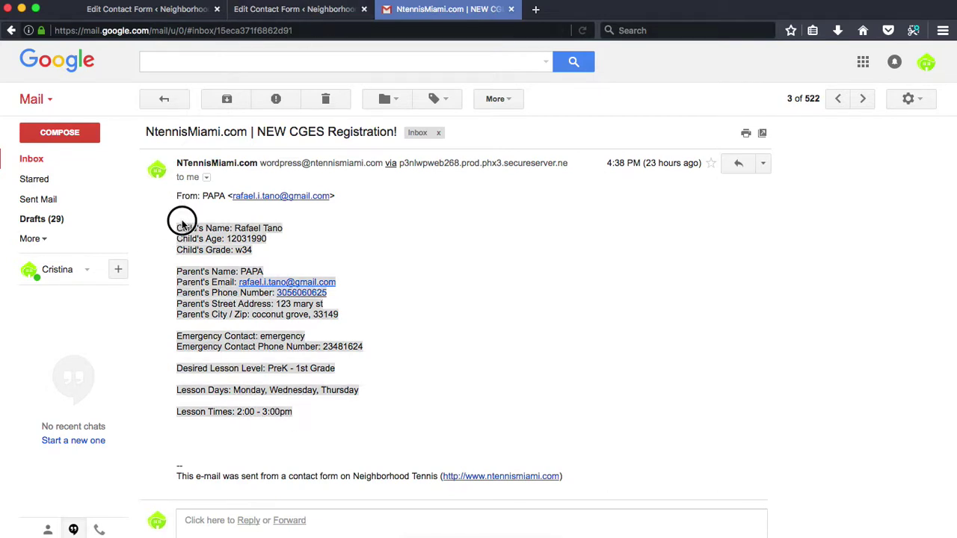
click(183, 223)
Return to the contact form and examine the Mail (2) autoresponder section with its mail-tags and To field
click(295, 9)
scroll(342, 353, down, 2)
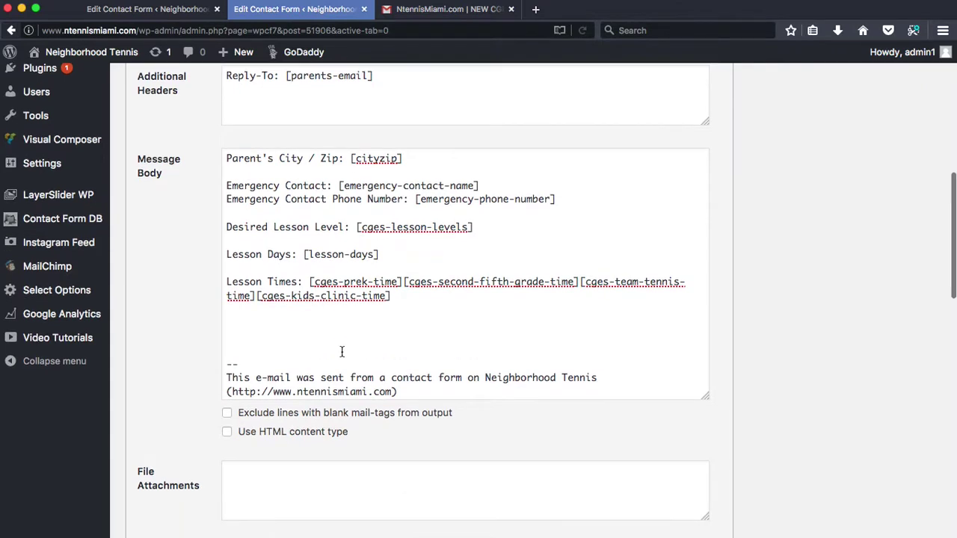
scroll(342, 353, up, 3)
scroll(342, 352, down, 3)
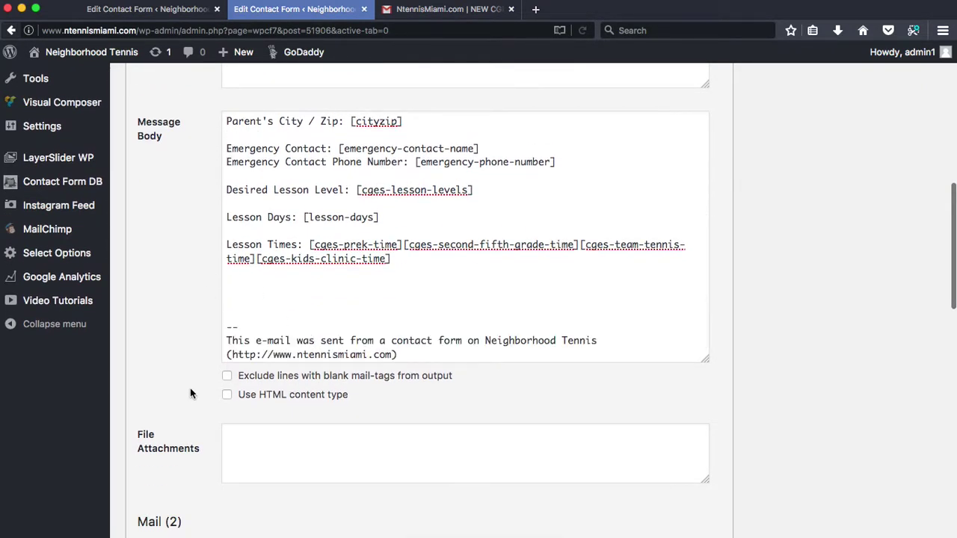
scroll(186, 423, down, 3)
scroll(186, 423, down, 6)
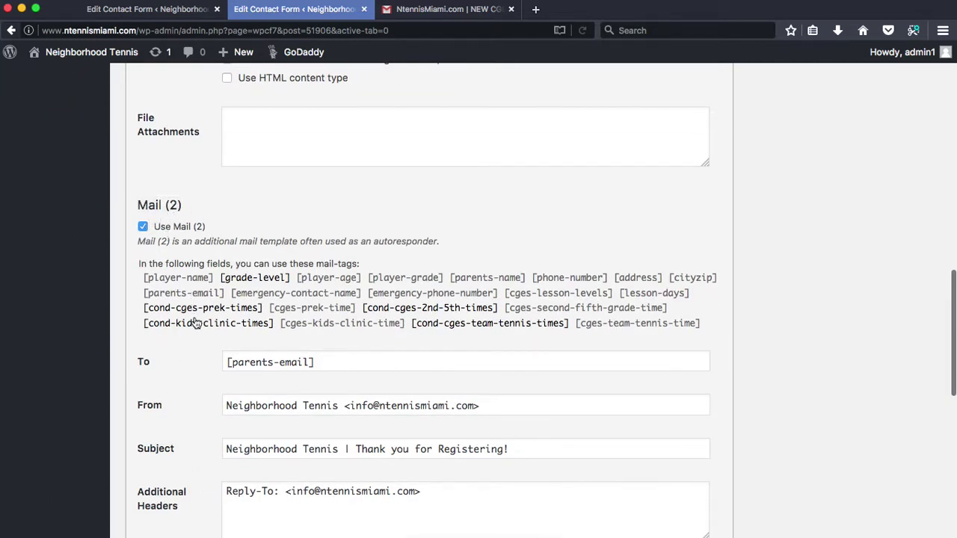
drag(321, 361, 230, 369)
click(183, 389)
scroll(187, 432, down, 2)
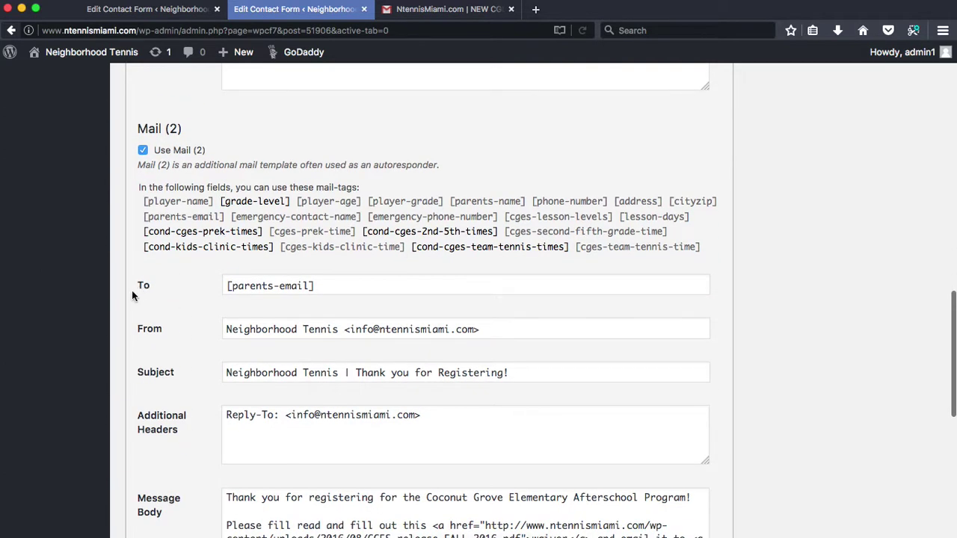
scroll(177, 318, down, 2)
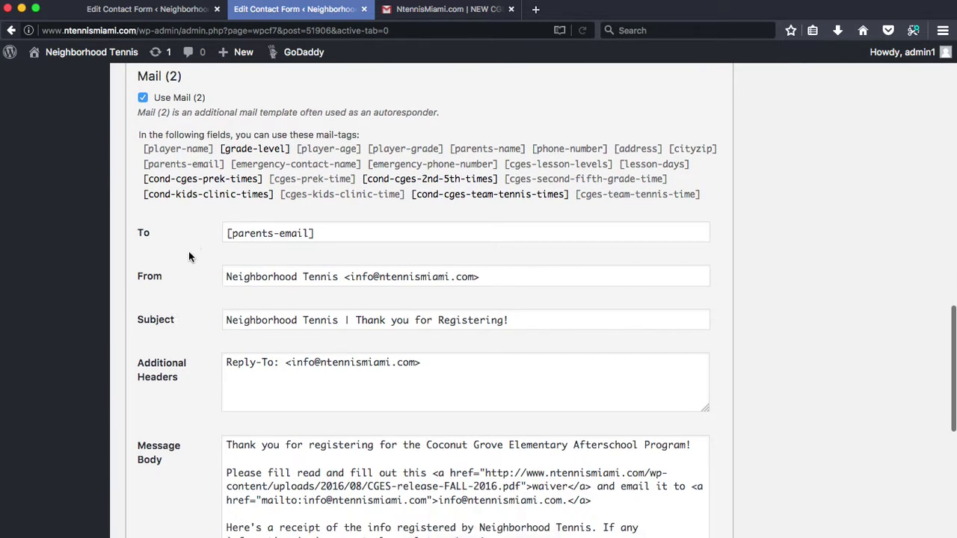
Compare the From field of Mail (2) with the To and From fields of the main Mail template
drag(497, 277, 474, 276)
click(343, 276)
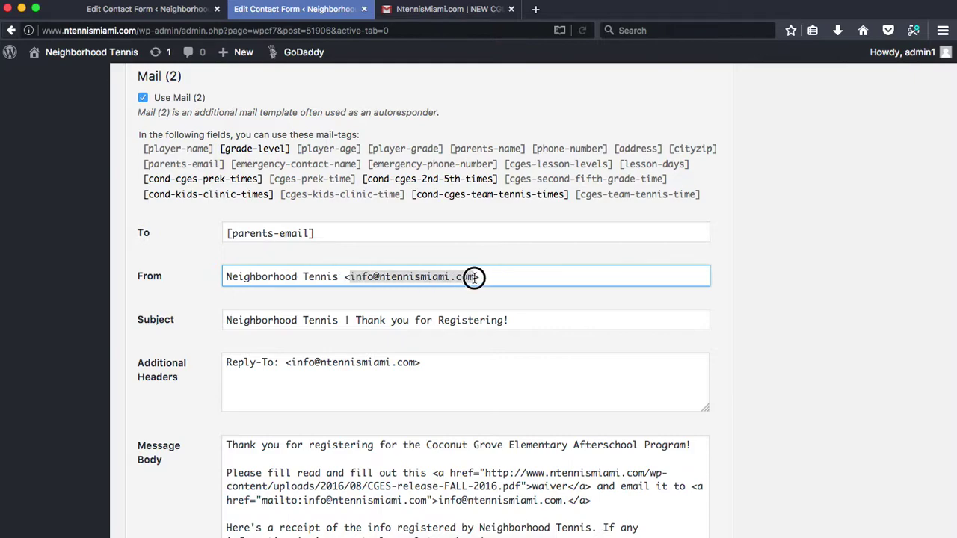
click(476, 276)
key(Return)
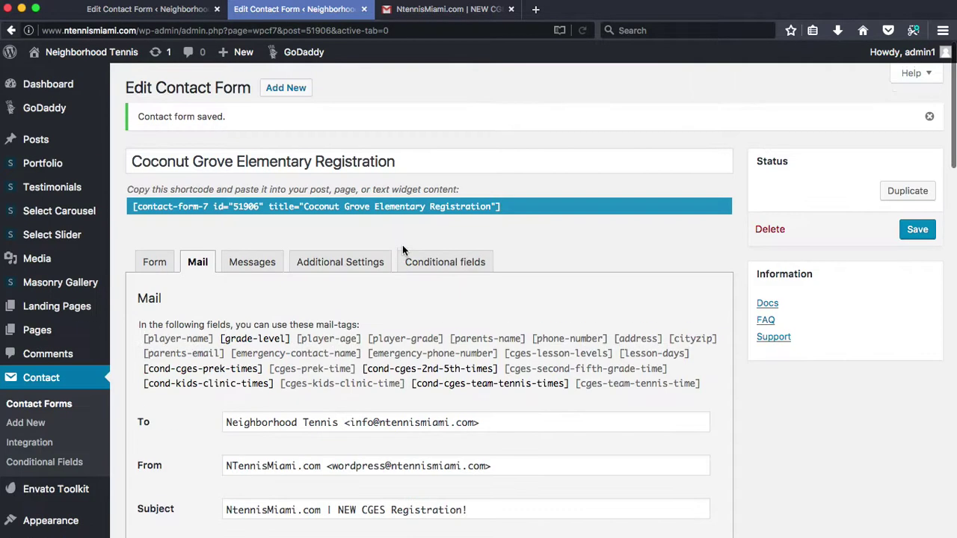
scroll(402, 244, down, 3)
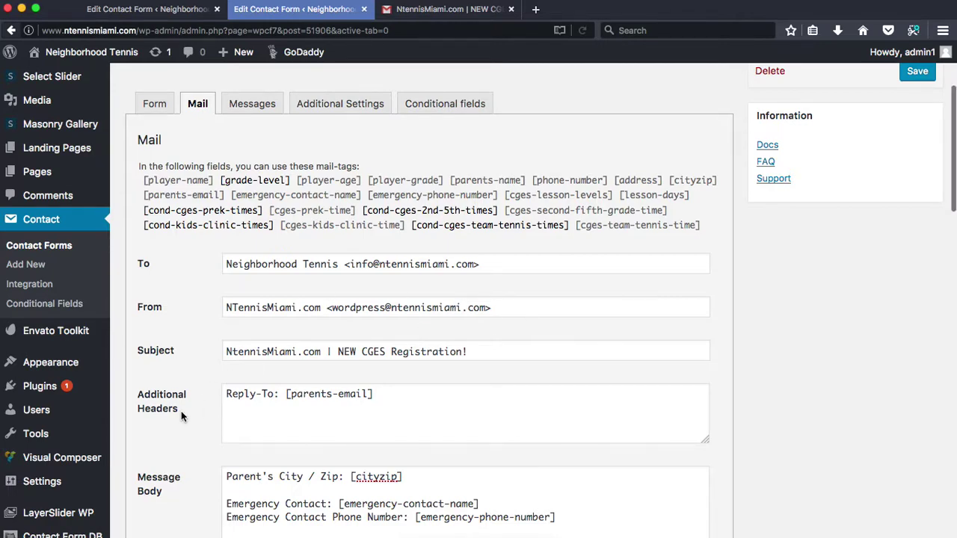
scroll(182, 419, down, 10)
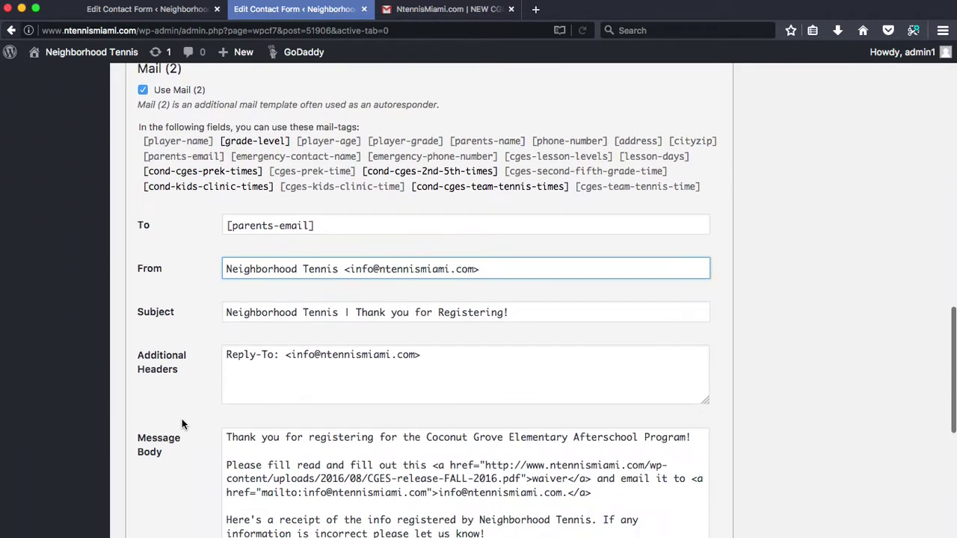
Examine the Subject and the Reply-To line in Additional Headers of the Mail (2) template
click(195, 302)
click(244, 307)
click(385, 307)
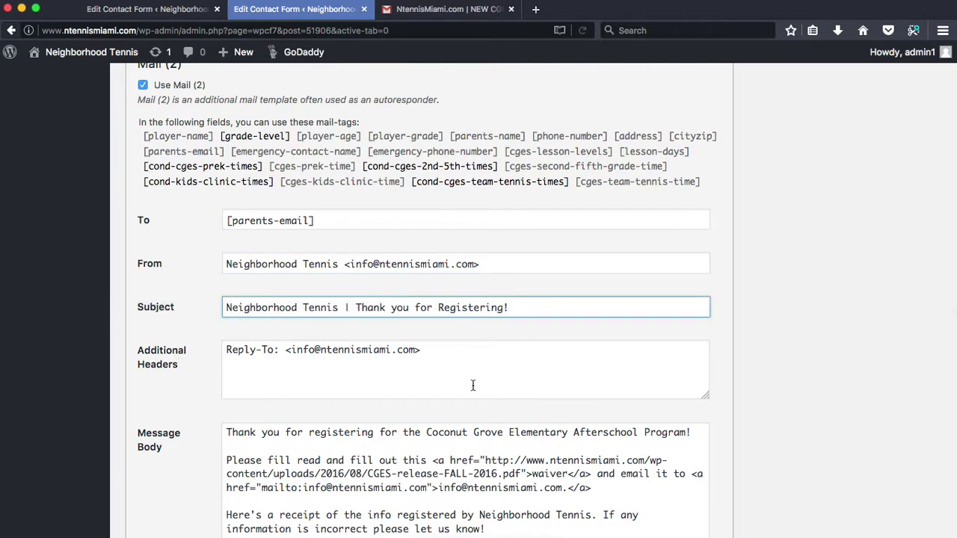
scroll(473, 385, down, 3)
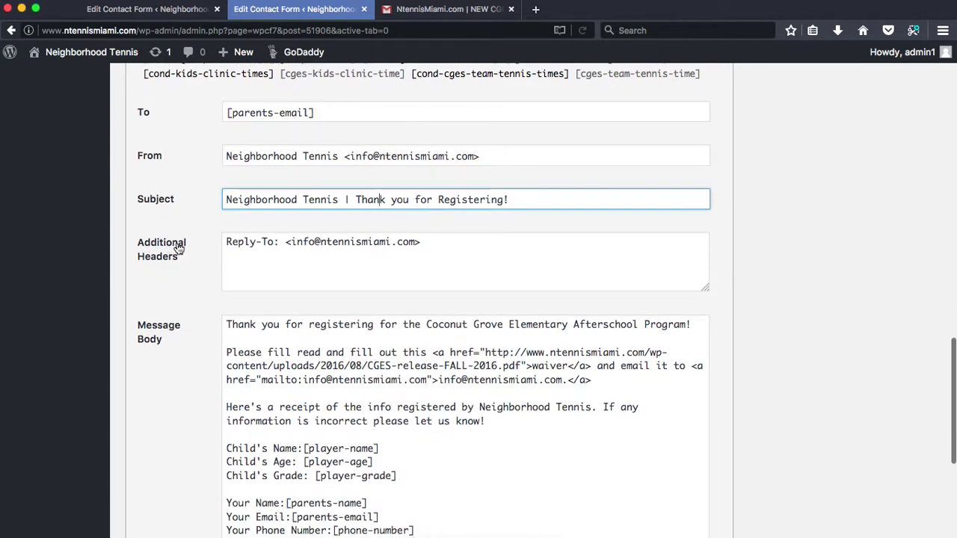
click(228, 242)
drag(229, 242, 442, 242)
click(442, 242)
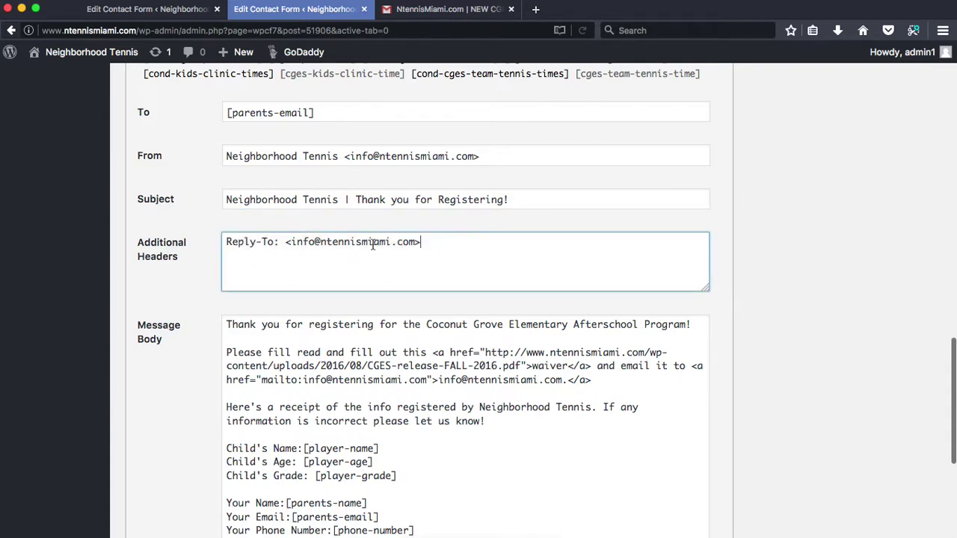
scroll(404, 337, down, 3)
scroll(404, 341, up, 3)
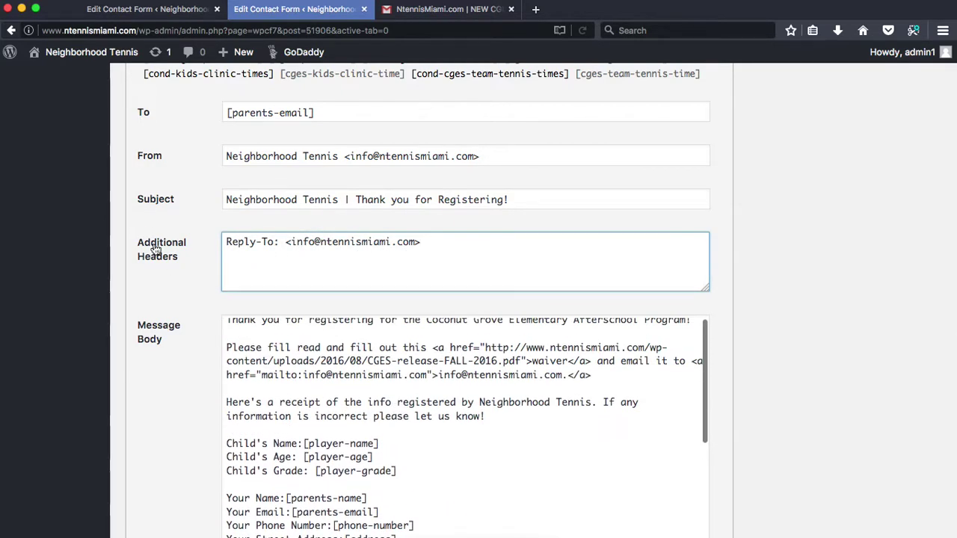
Examine the opening thank-you sentence in the Message Body of Mail (2)
scroll(189, 449, down, 2)
scroll(329, 337, up, 1)
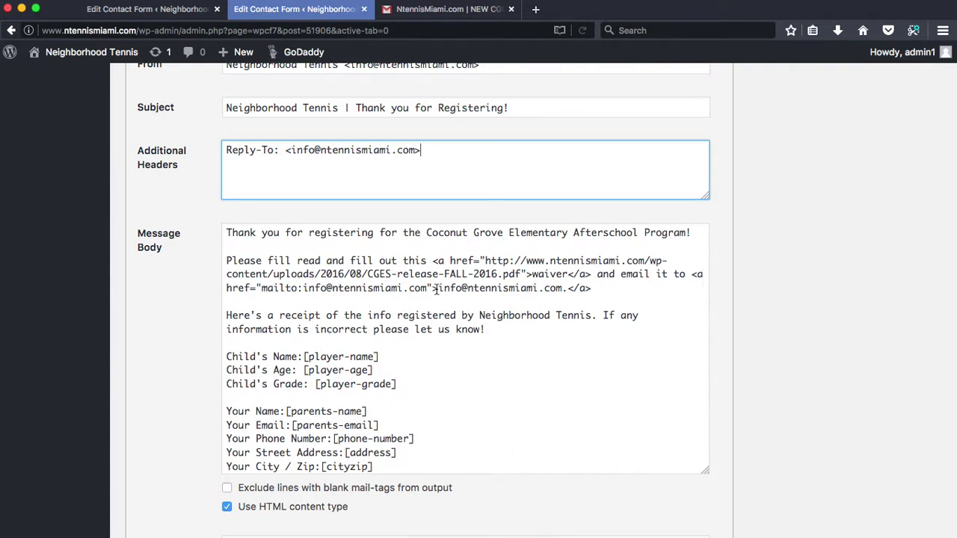
drag(226, 232, 332, 231)
click(338, 232)
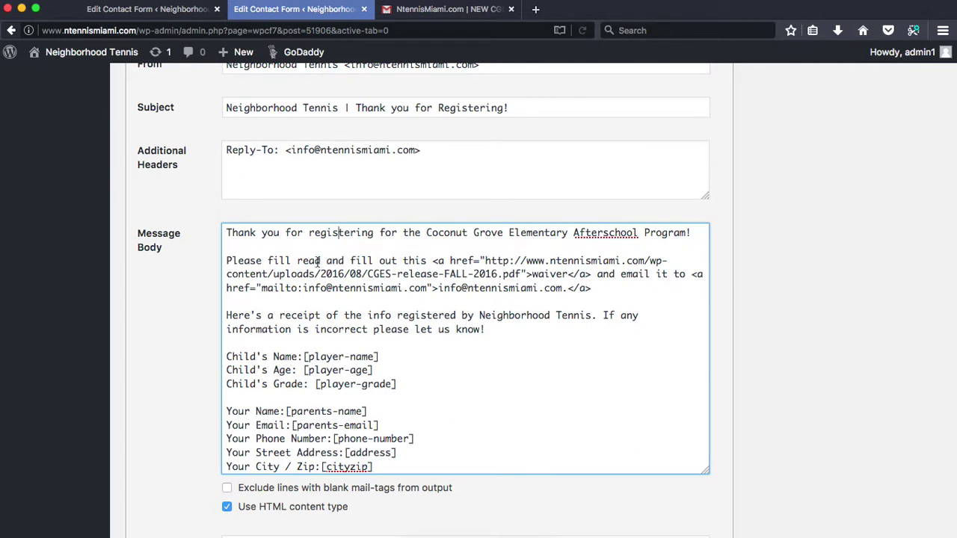
Delete the stray word "fill" before "read" in the waiver sentence of the Mail (2) Message Body
double_click(275, 260)
key(BackSpace)
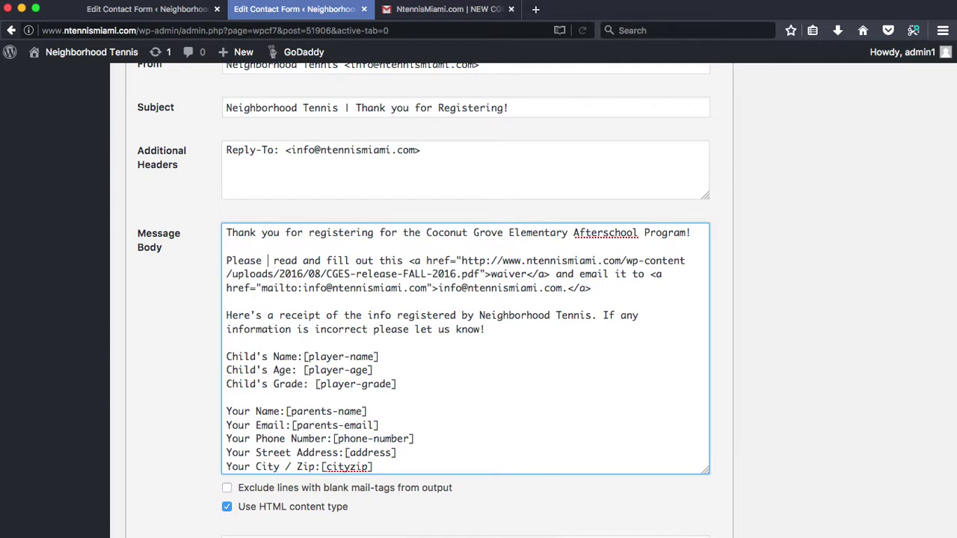
key(BackSpace)
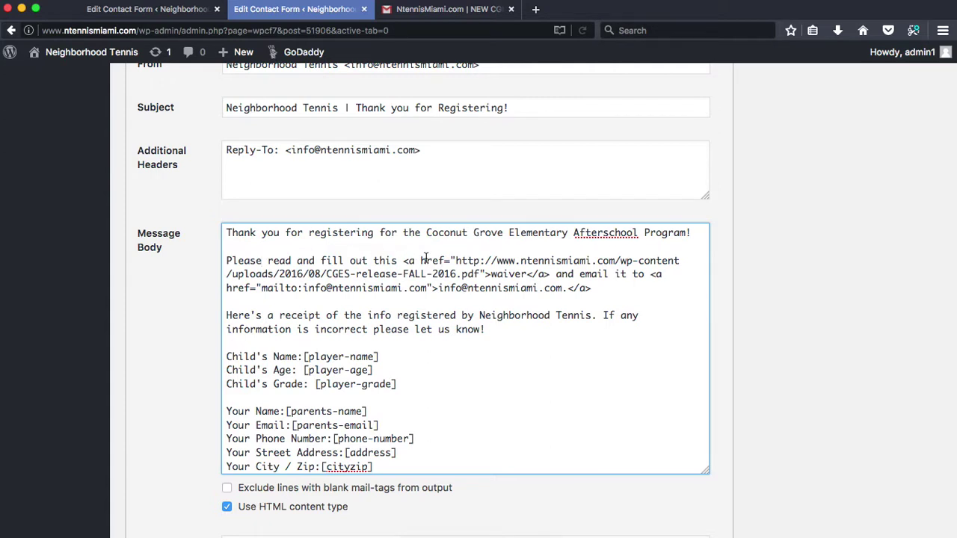
Switch to Gmail and examine the opening lines of the received "Thank you for Registering!" e-mail
click(454, 261)
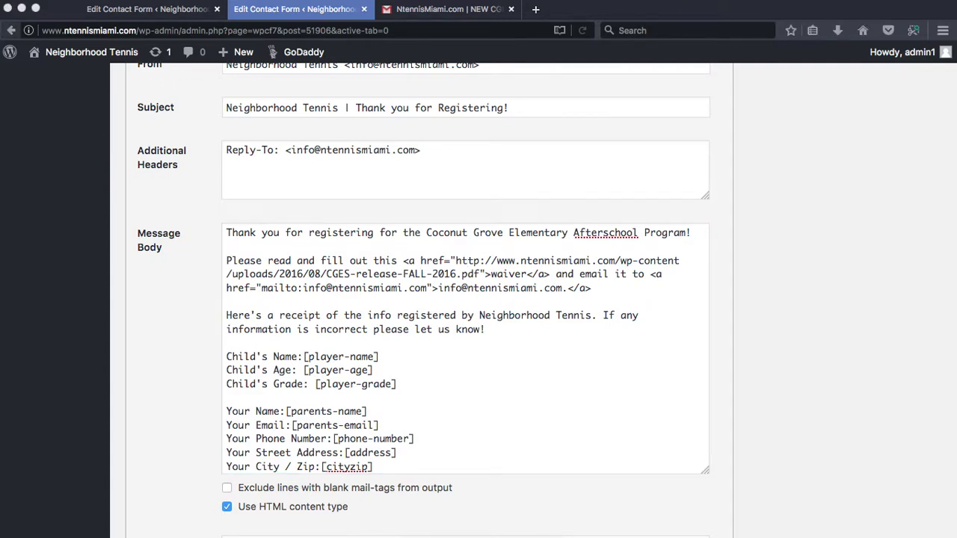
drag(903, 305, 100, 21)
click(44, 193)
click(297, 204)
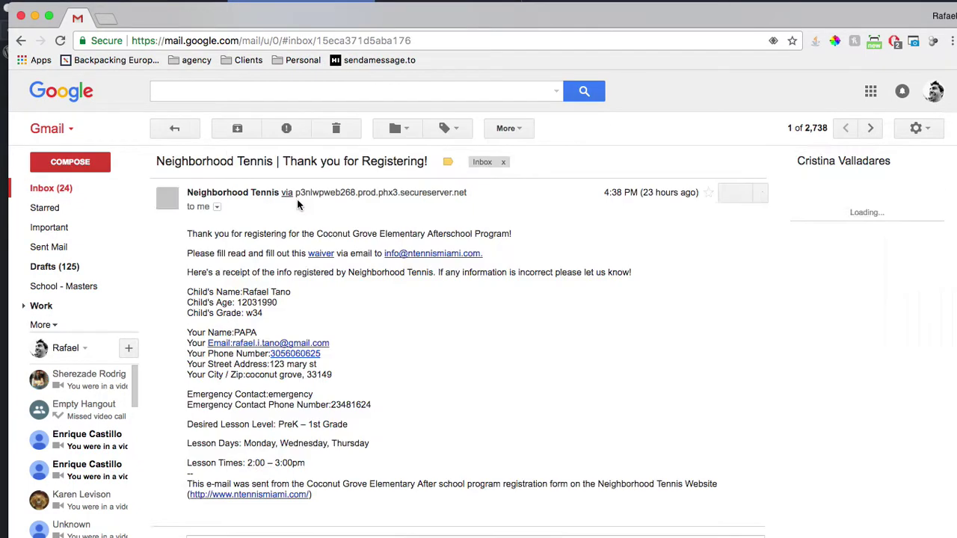
drag(187, 234, 538, 305)
click(540, 314)
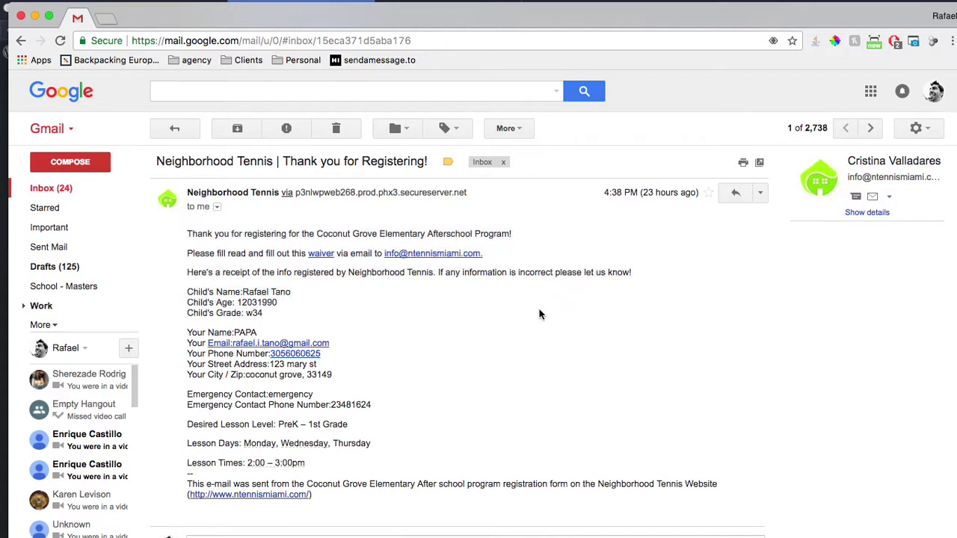
Examine the sentence with the waiver link and the contact e-mail link in the received message
drag(204, 252, 349, 252)
click(348, 252)
drag(336, 253, 375, 253)
click(352, 253)
scroll(432, 218, down, 5)
scroll(439, 232, up, 5)
Return to the contact form and examine the mailto link code in the Mail (2) Message Body
key(ctrl+Up)
click(305, 209)
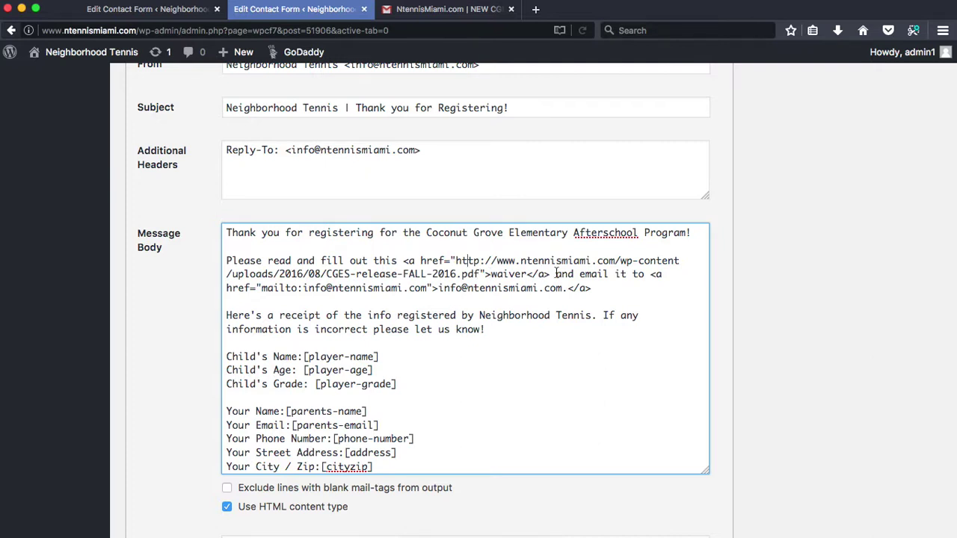
drag(651, 274, 426, 287)
click(263, 290)
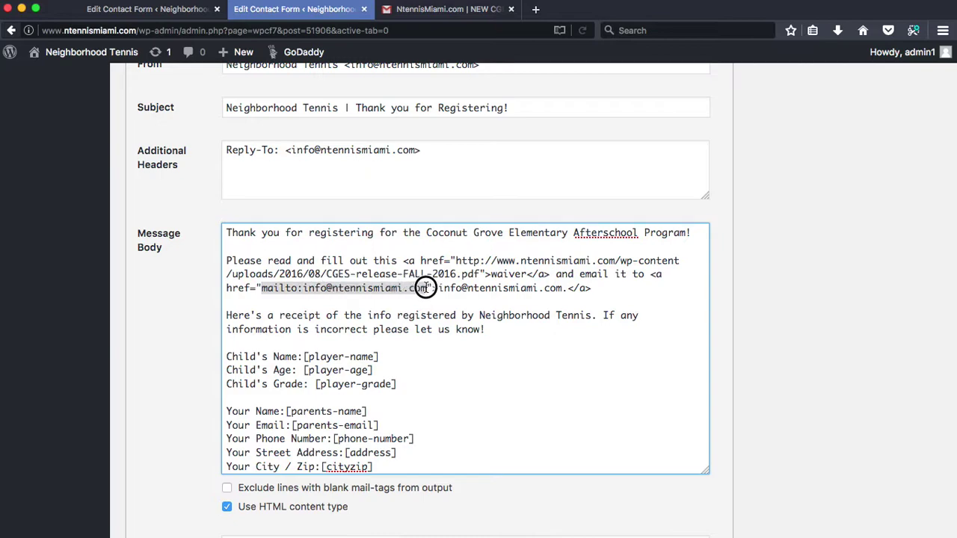
click(427, 287)
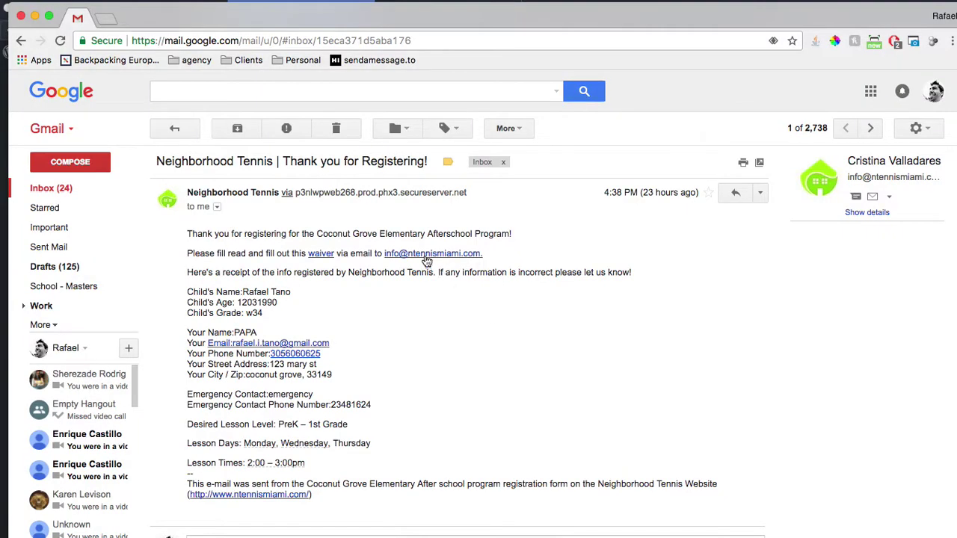
Test the contact e-mail link of the received message in Gmail and close the new message window it opens
click(428, 256)
drag(746, 272, 321, 40)
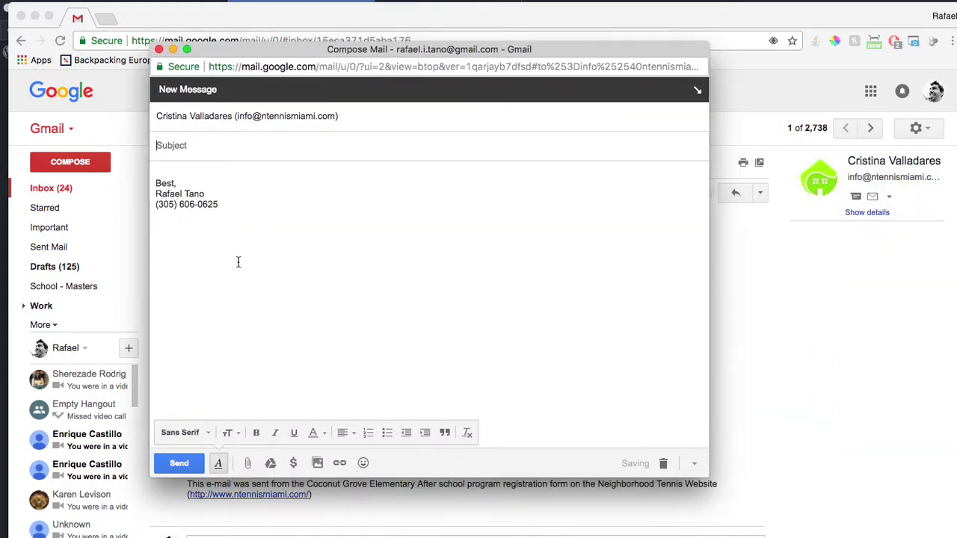
click(159, 49)
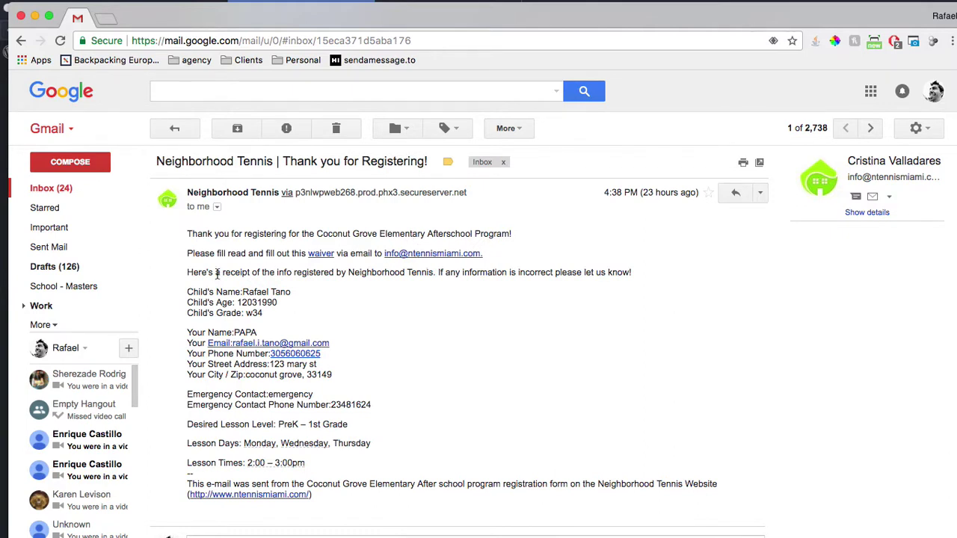
Examine the receipt sentence and the submitted registration details, including the phone number, in the received e-mail
drag(186, 272, 585, 277)
click(500, 287)
scroll(341, 457, down, 3)
scroll(219, 350, up, 2)
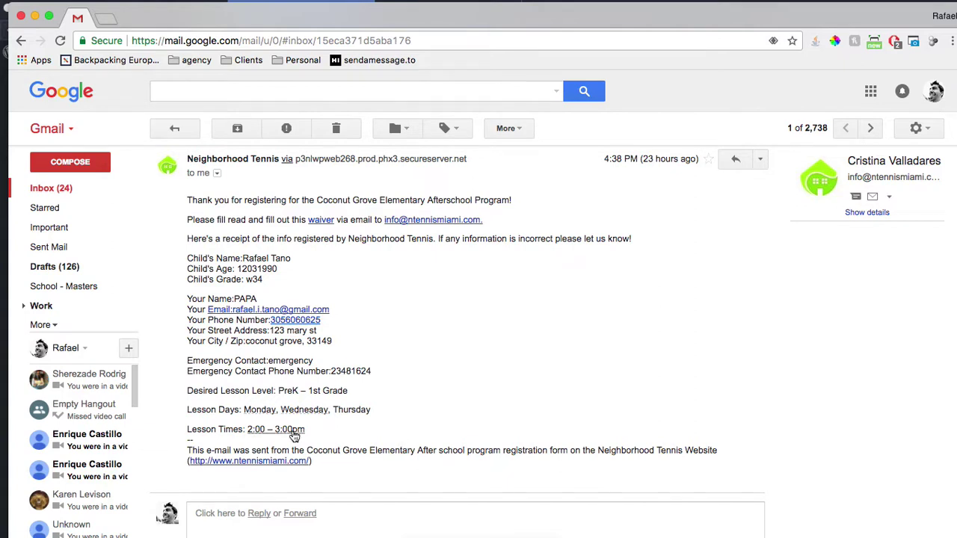
drag(320, 320, 272, 319)
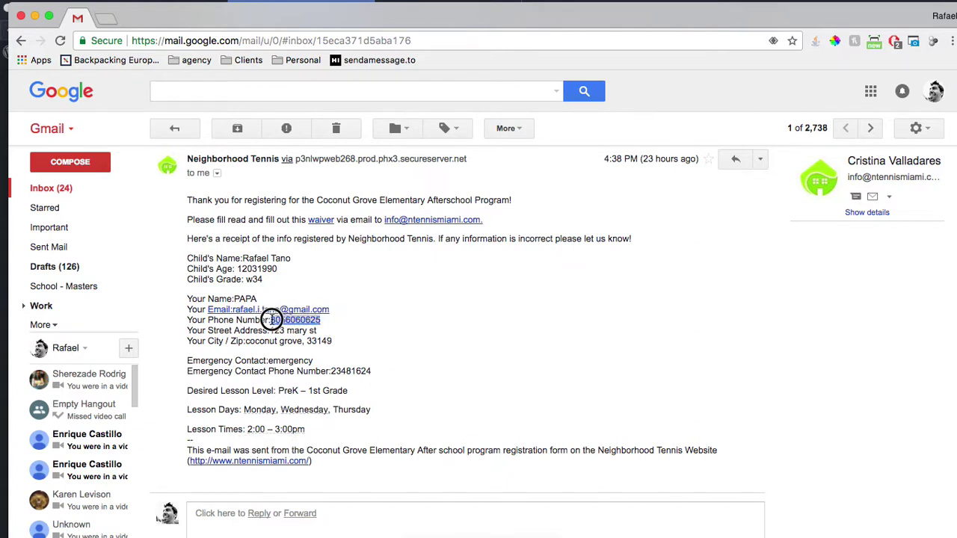
click(356, 369)
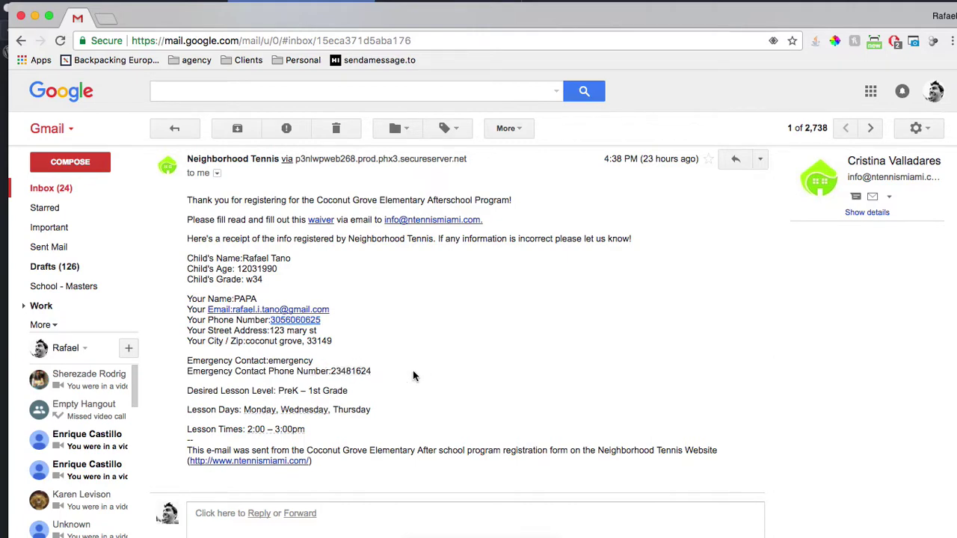
scroll(397, 341, up, 1)
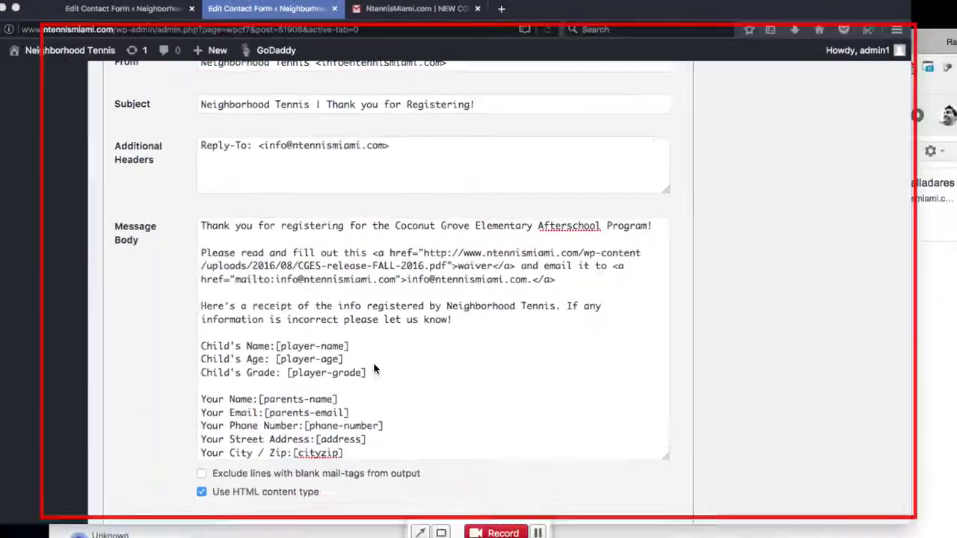
Return to the contact form and compare the Message Body's mail-tags with the available Mail (2) tags, including [grade-level]
scroll(243, 260, down, 5)
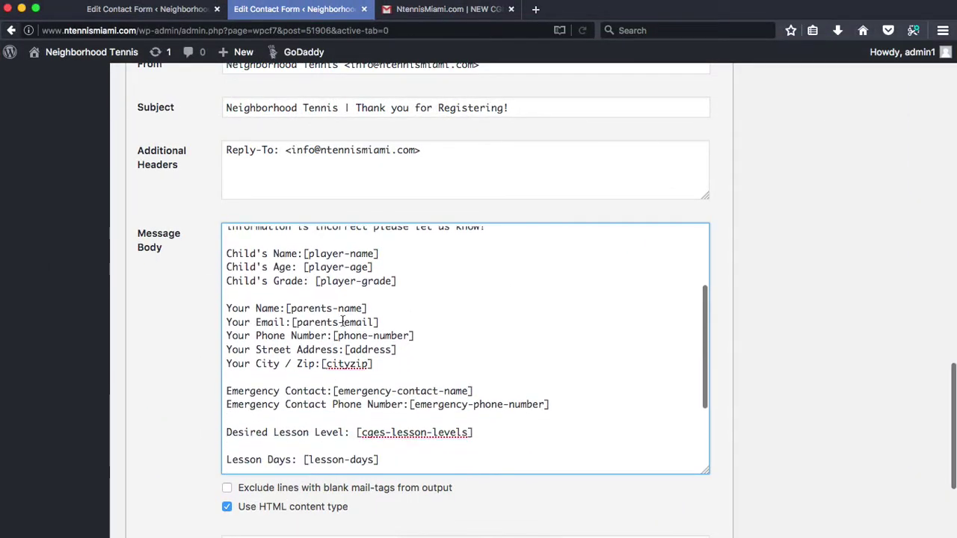
scroll(370, 284, up, 4)
scroll(172, 306, up, 5)
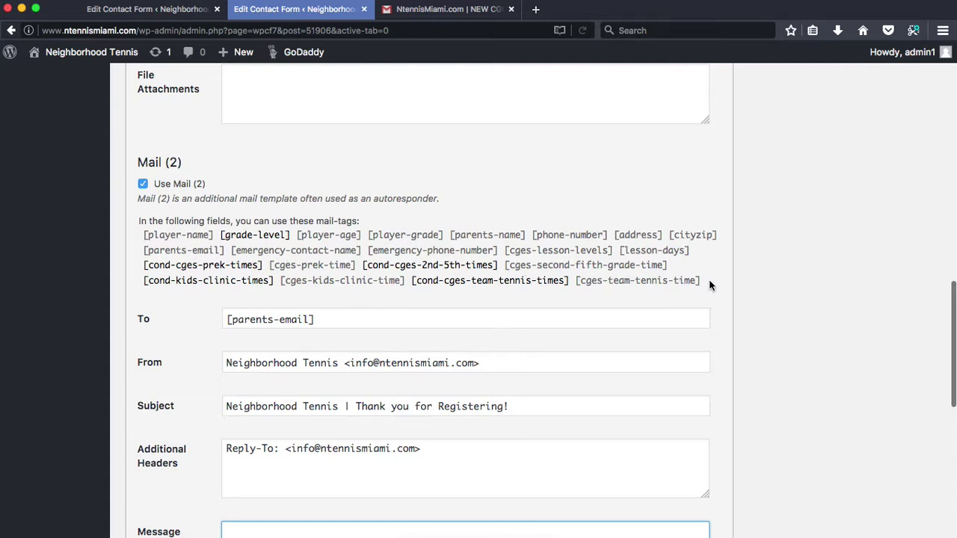
click(580, 282)
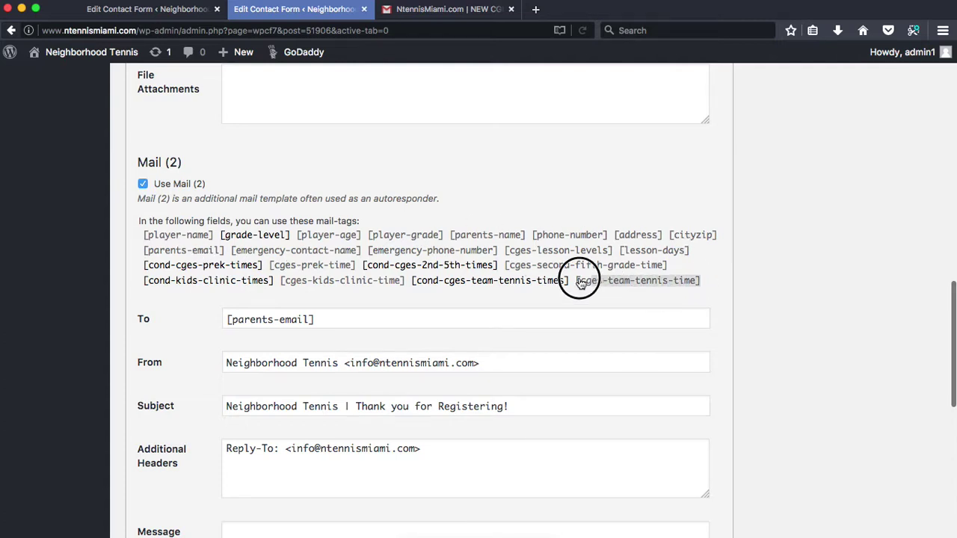
click(410, 297)
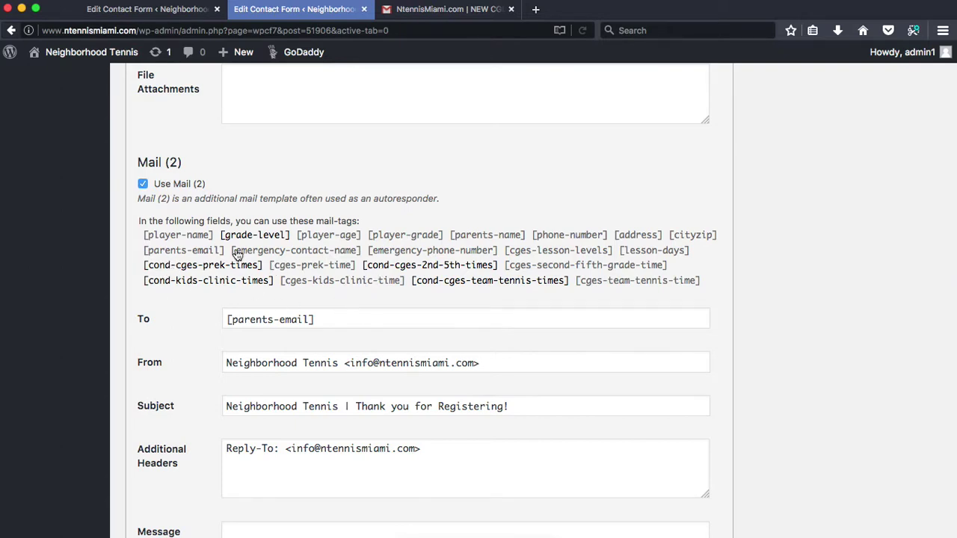
drag(221, 235, 291, 236)
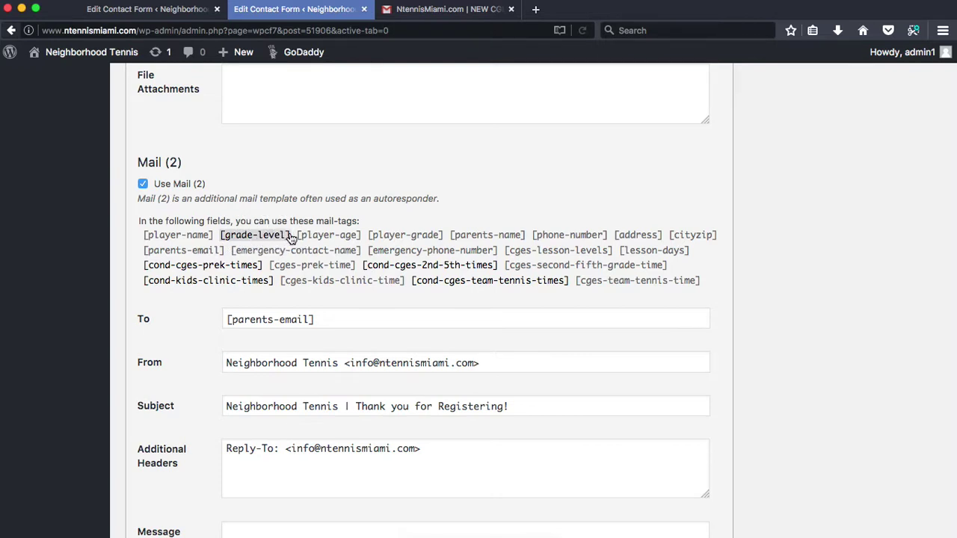
click(332, 202)
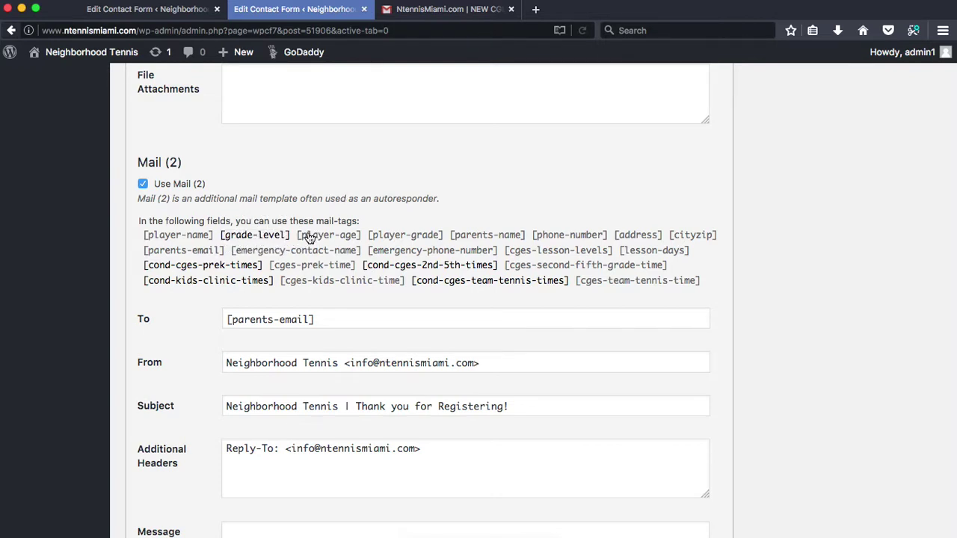
Insert the [grade-level] mail-tag on the blank line above "Here's a receipt" in the Mail (2) Message Body
click(247, 237)
key(ctrl+c)
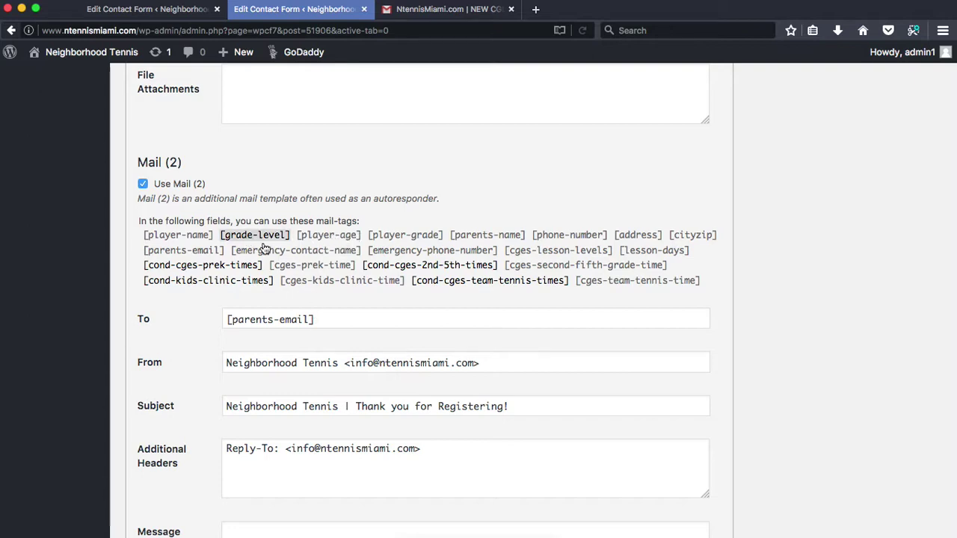
scroll(312, 326, down, 5)
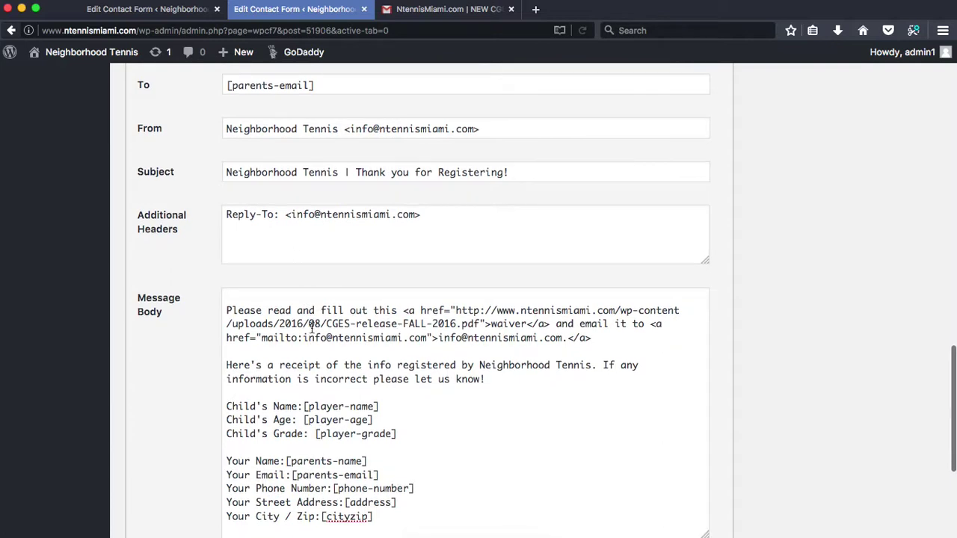
click(250, 350)
key(ctrl+v)
scroll(200, 260, up, 4)
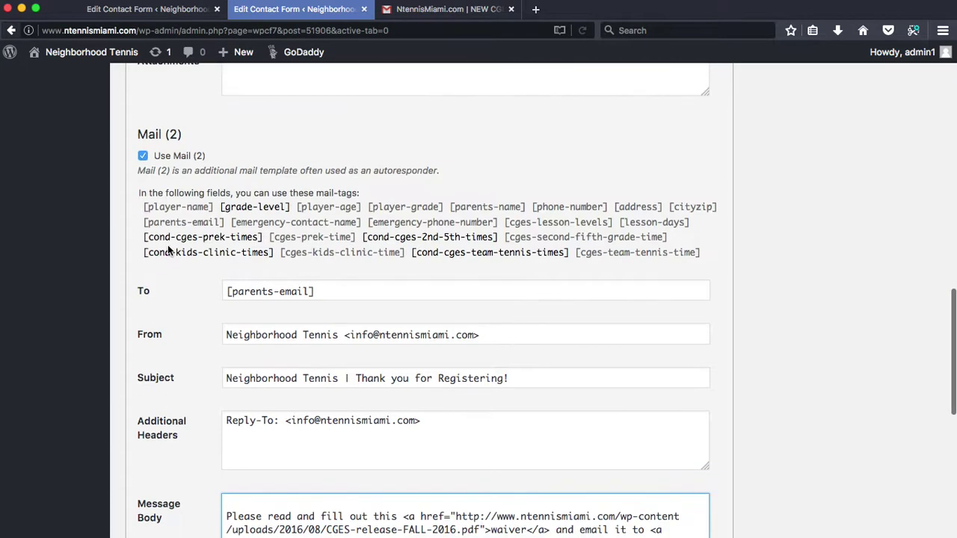
scroll(194, 413, down, 3)
scroll(194, 417, down, 3)
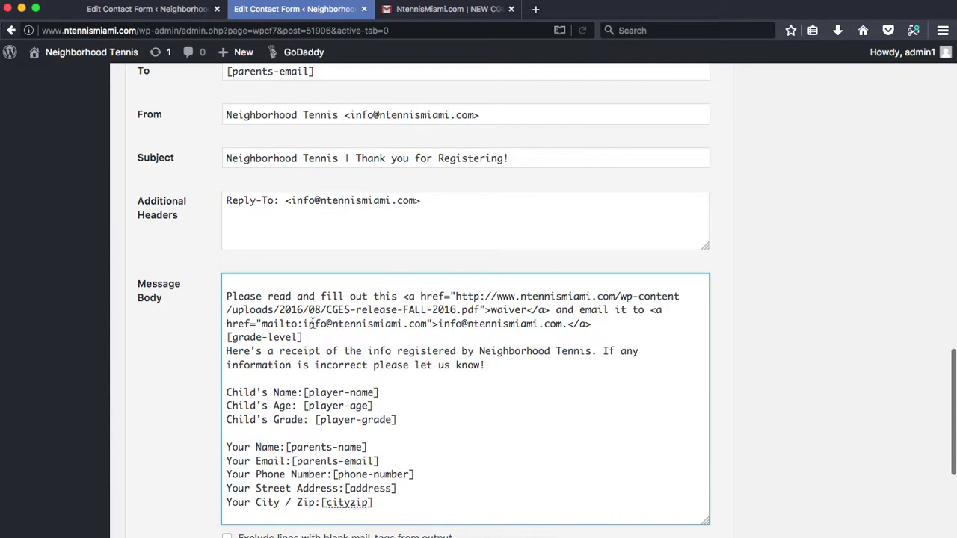
Delete the [grade-level] mail-tag from the Message Body, leaving the line above the receipt sentence blank
drag(306, 337, 225, 337)
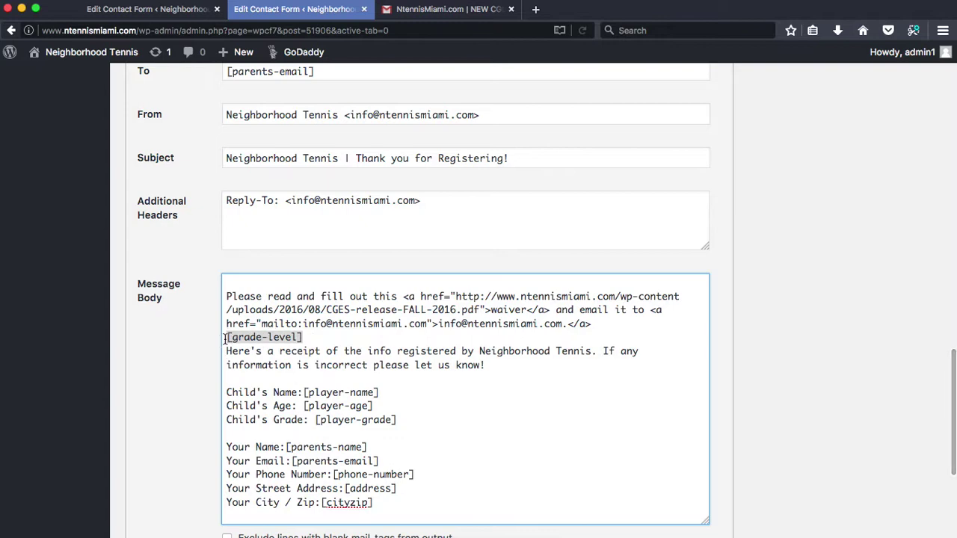
key(BackSpace)
scroll(214, 324, up, 5)
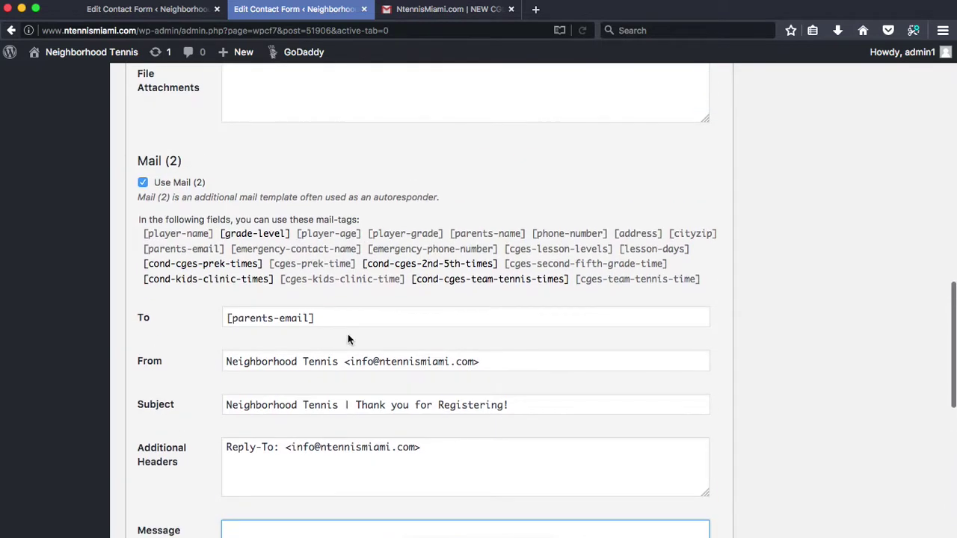
scroll(255, 390, down, 2)
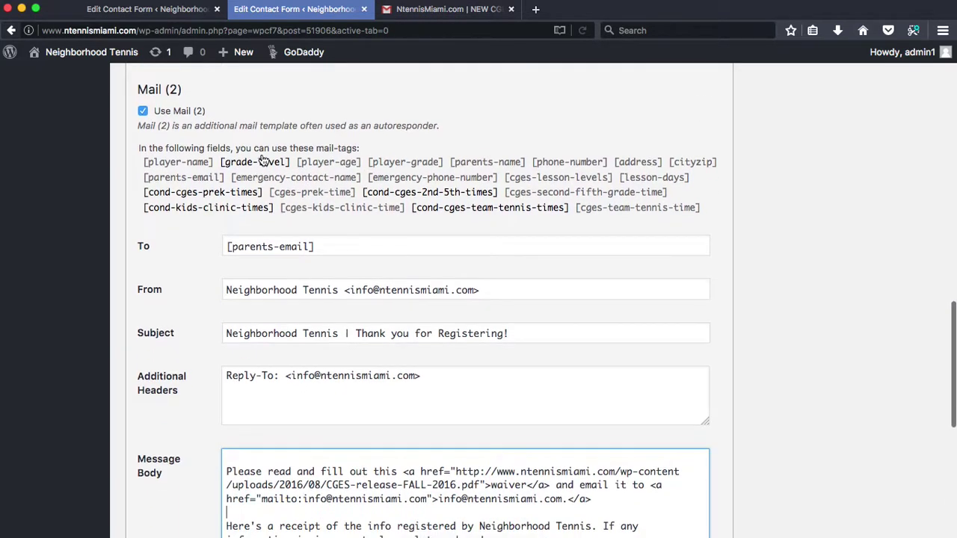
scroll(359, 176, down, 8)
scroll(299, 183, up, 3)
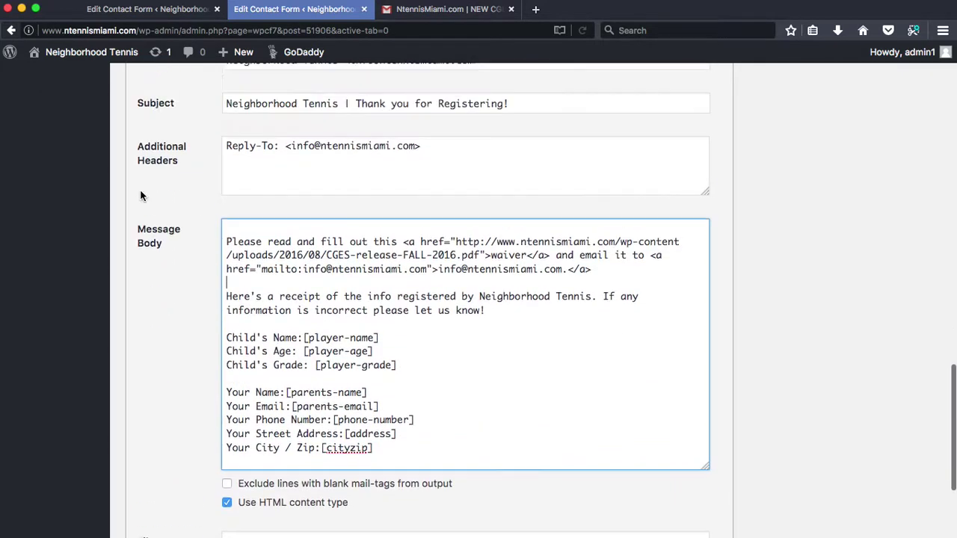
Examine the File Attachments field of the Mail (2) template
scroll(140, 196, down, 5)
click(185, 326)
click(296, 379)
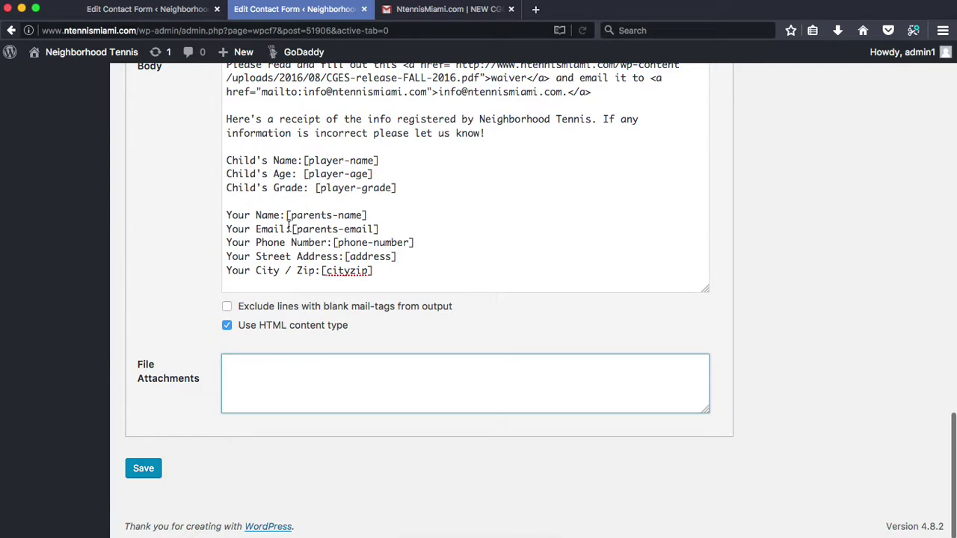
Review the Mail (2) Message Body once more, focusing on the waiver link text
scroll(177, 323, up, 3)
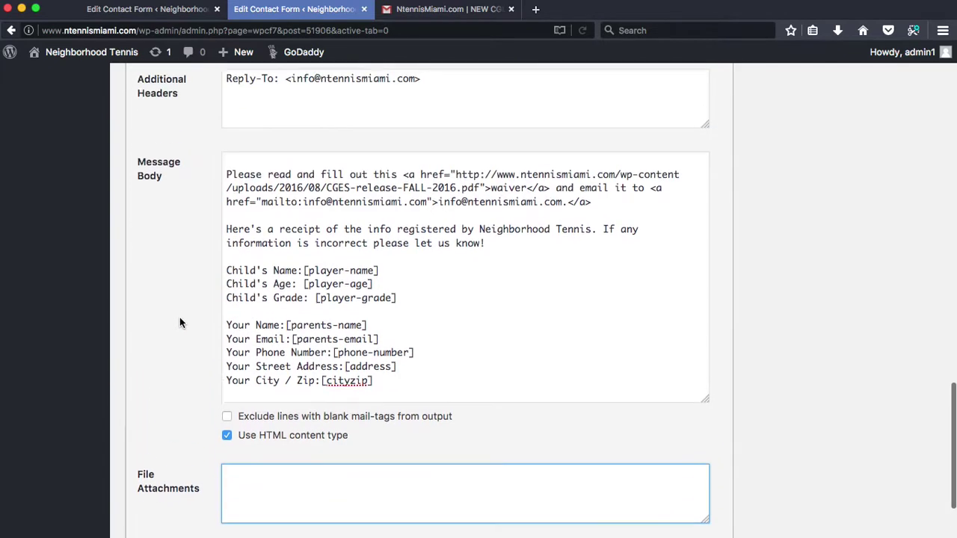
scroll(525, 189, up, 1)
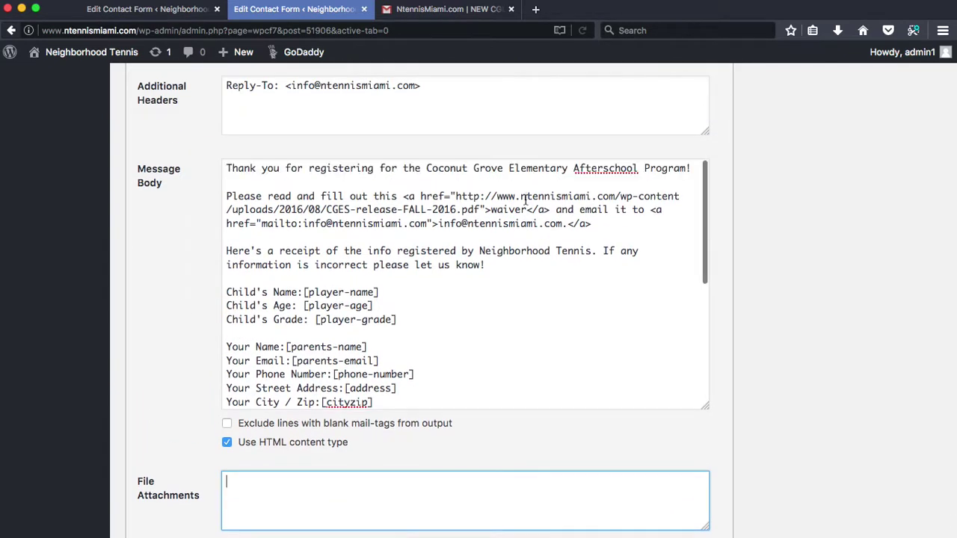
scroll(518, 271, up, 2)
click(491, 279)
click(527, 284)
click(146, 420)
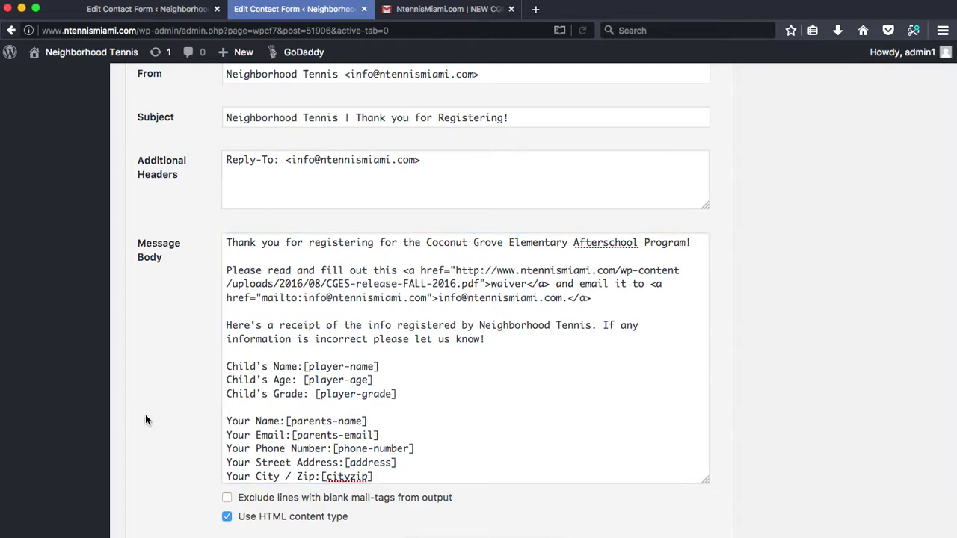